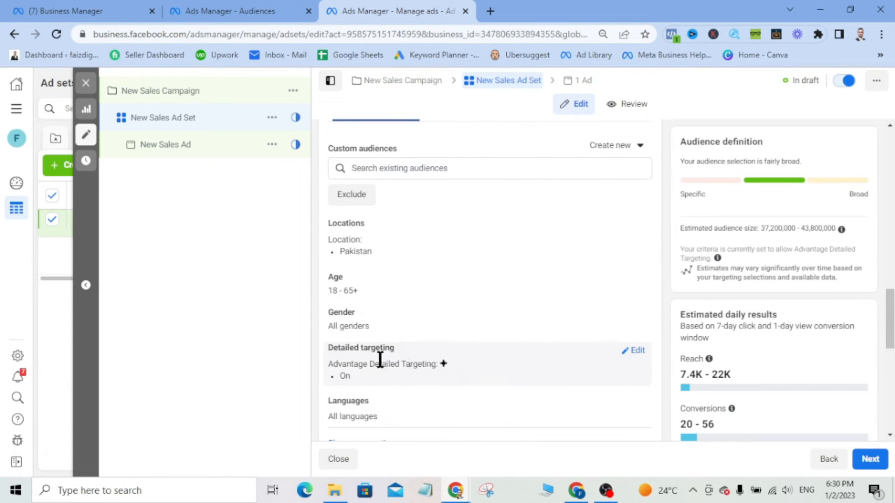
# - Open the detailed targeting of the New Sales Ad Set for editing
pyautogui.scroll(-1, 473, 306)
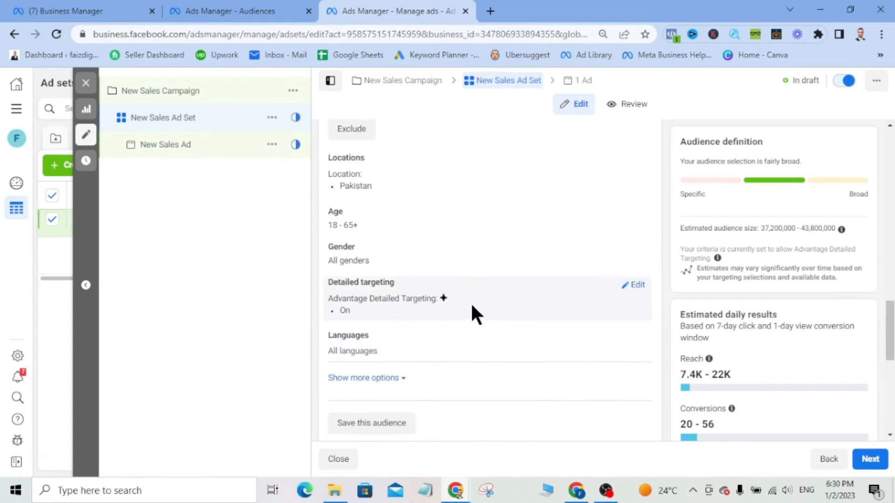
pyautogui.click(637, 285)
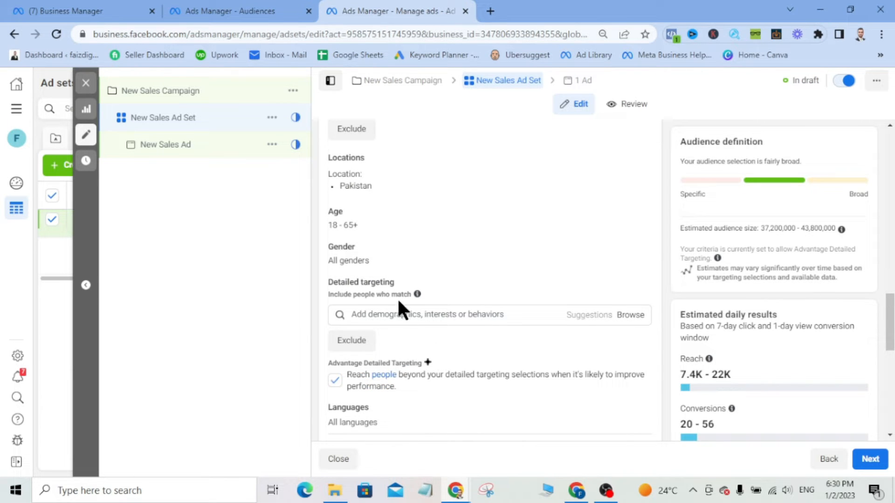
# - Switch to the Audiences page of the test ads account and start creating a saved audience
pyautogui.click(199, 10)
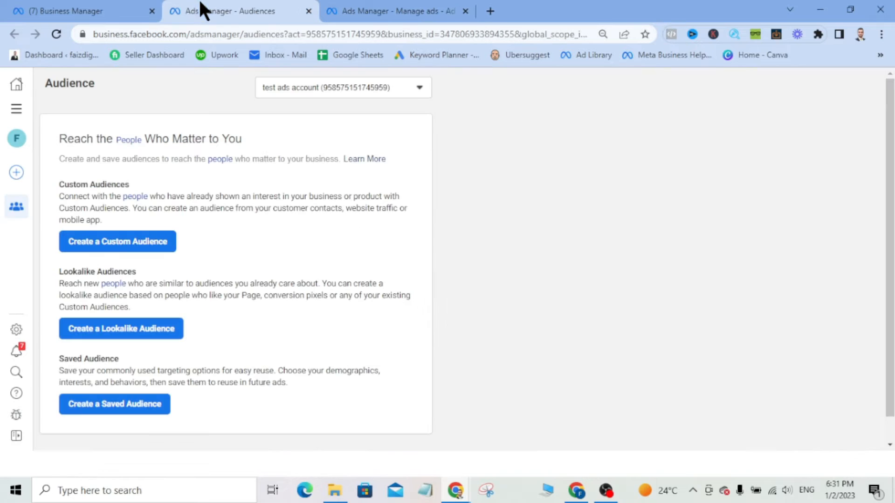
pyautogui.click(62, 7)
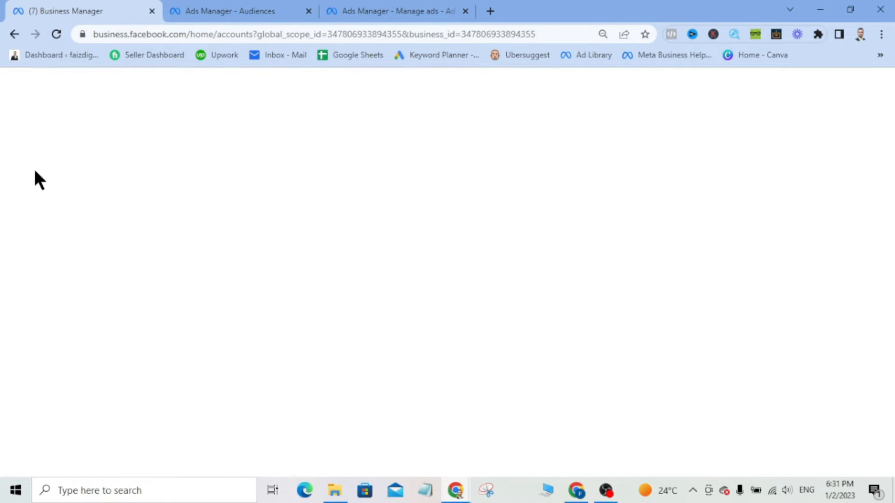
pyautogui.click(252, 9)
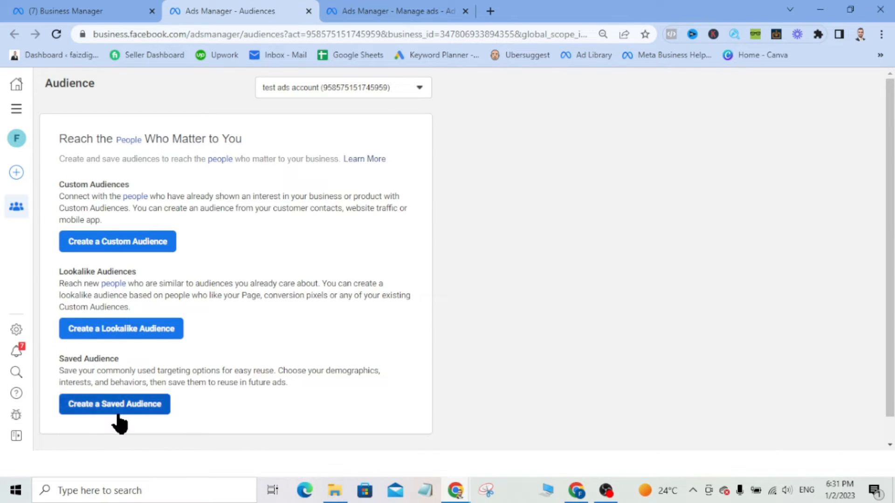
pyautogui.click(93, 410)
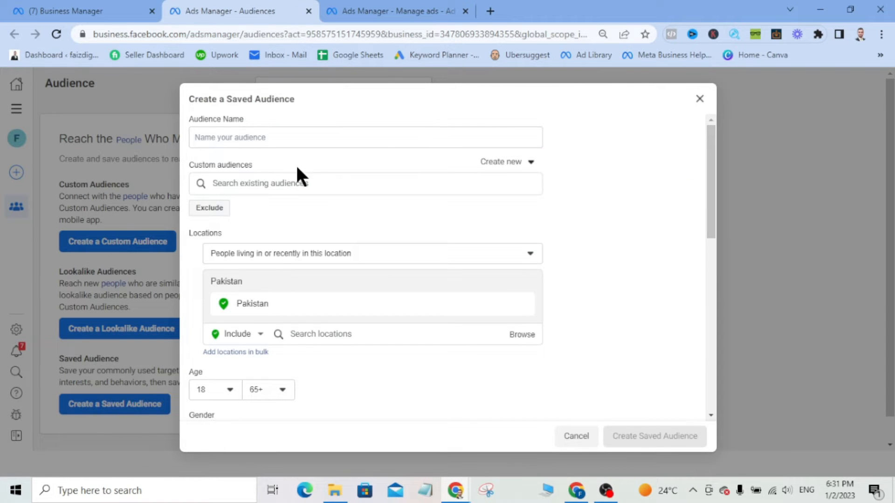
# - Review the new saved audience's name, location, age, gender and language fields
pyautogui.click(238, 136)
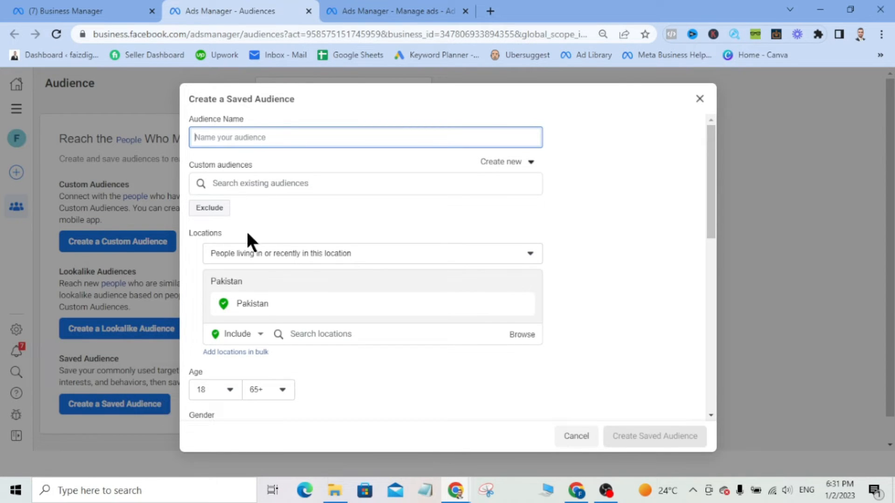
pyautogui.scroll(-3, 280, 329)
pyautogui.scroll(2, 260, 200)
pyautogui.scroll(-2, 280, 294)
pyautogui.scroll(-1, 268, 279)
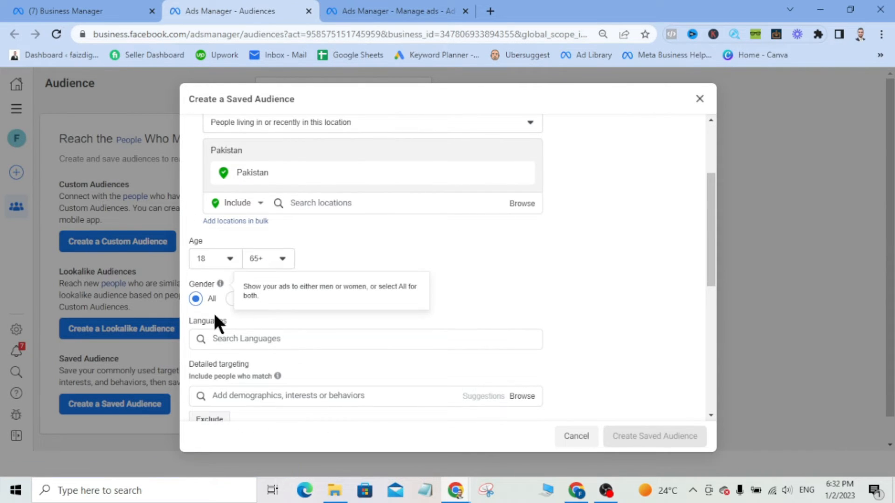
pyautogui.scroll(-3, 252, 326)
pyautogui.click(261, 208)
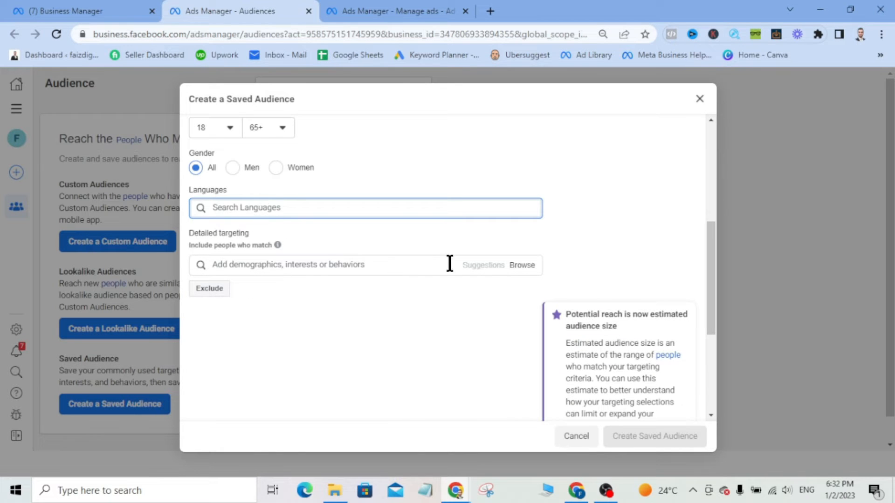
# - Browse the detailed targeting demographics and examine the education level options under Education
pyautogui.click(522, 266)
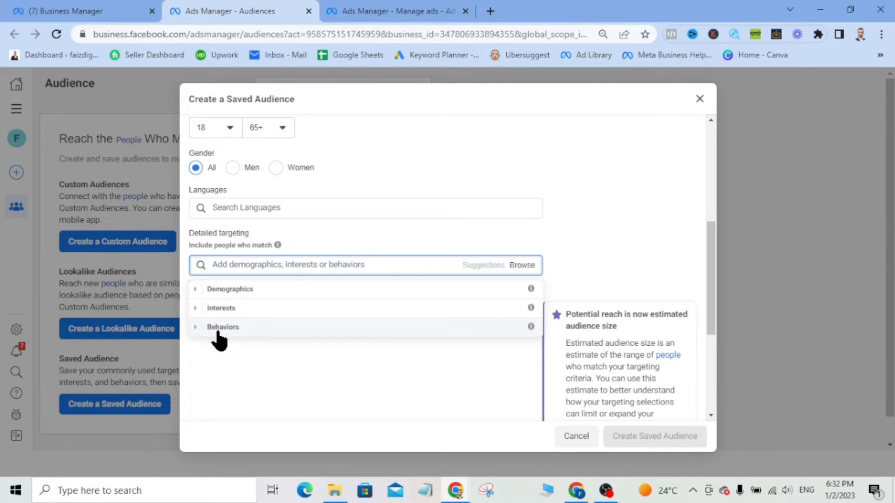
pyautogui.click(196, 293)
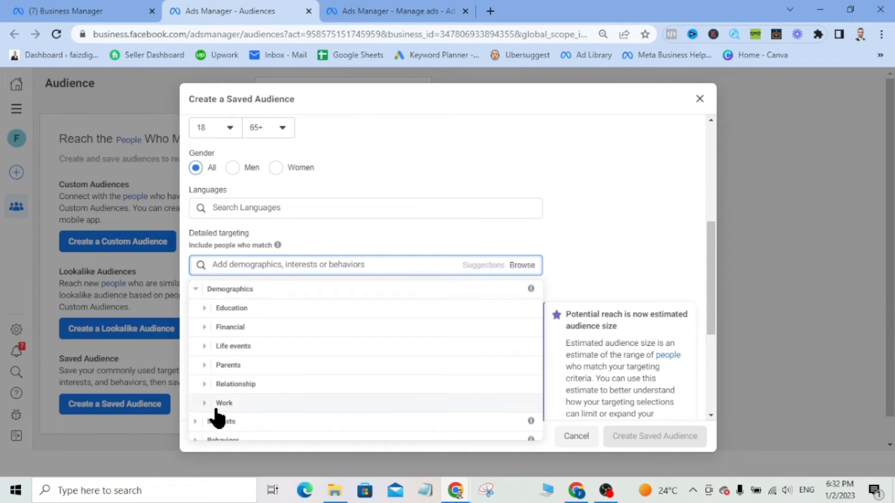
pyautogui.click(203, 309)
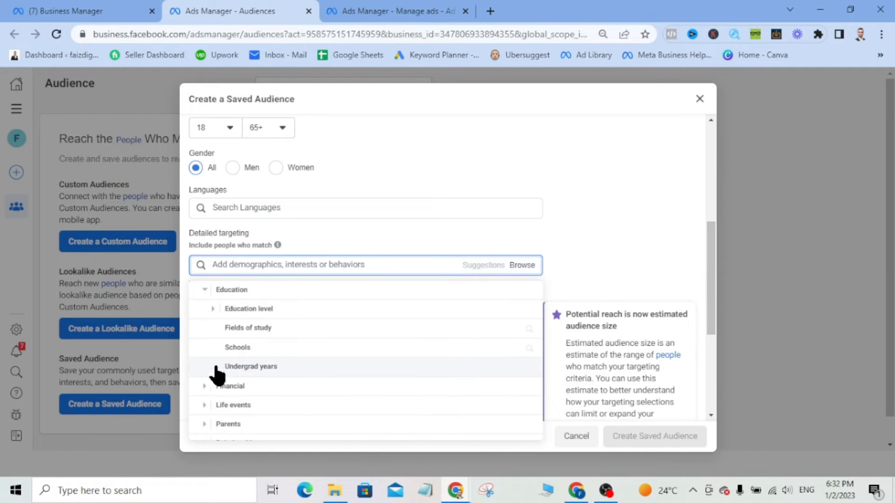
pyautogui.click(215, 312)
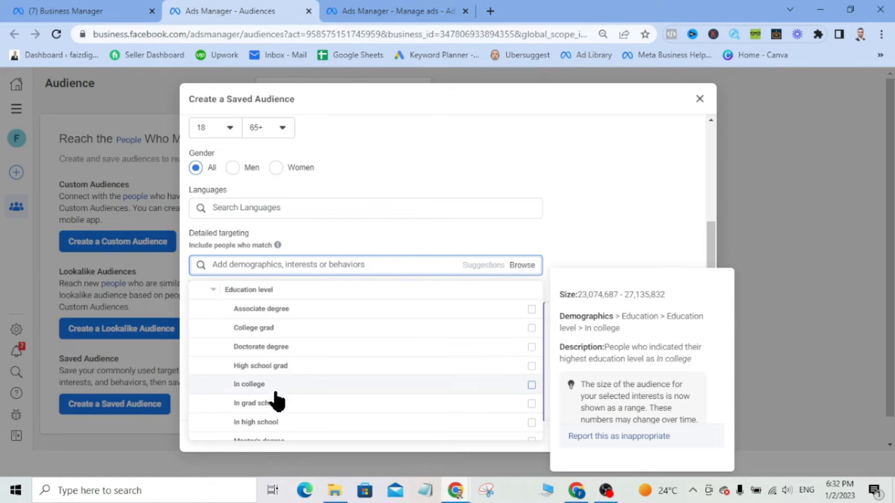
pyautogui.scroll(-4, 275, 425)
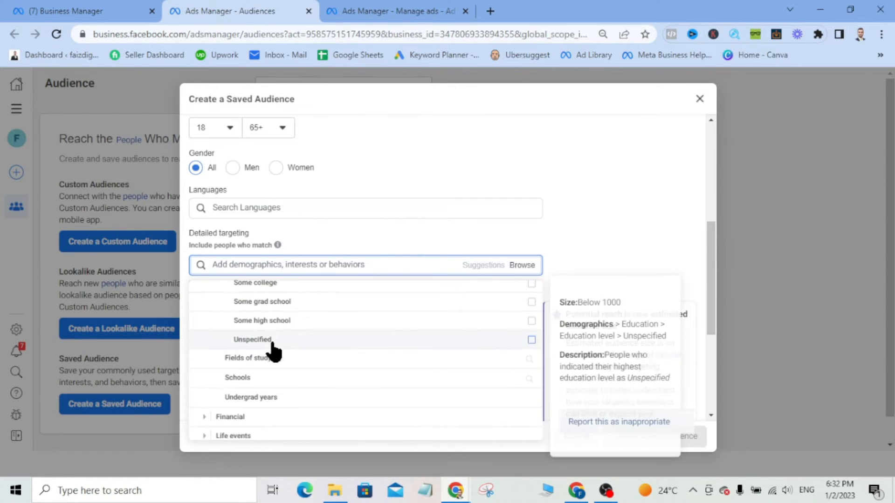
pyautogui.scroll(-3, 261, 386)
# - Examine the household income options in the Financial demographics
pyautogui.click(216, 363)
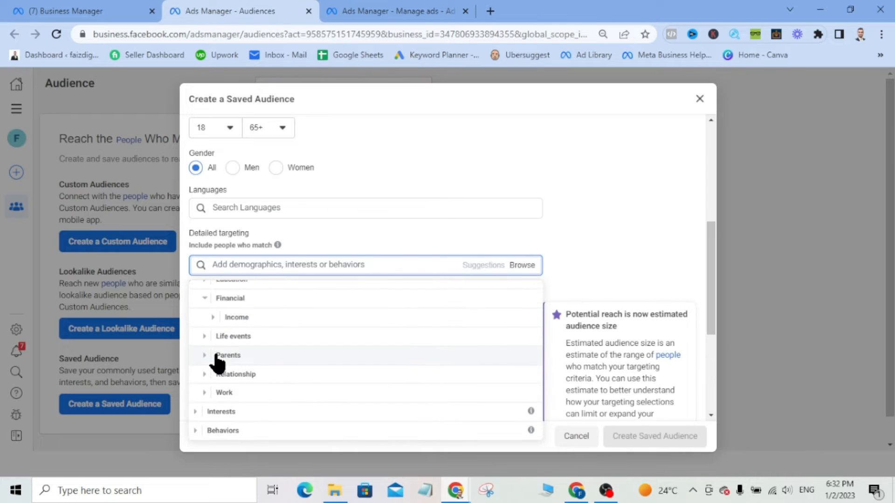
pyautogui.scroll(1, 231, 307)
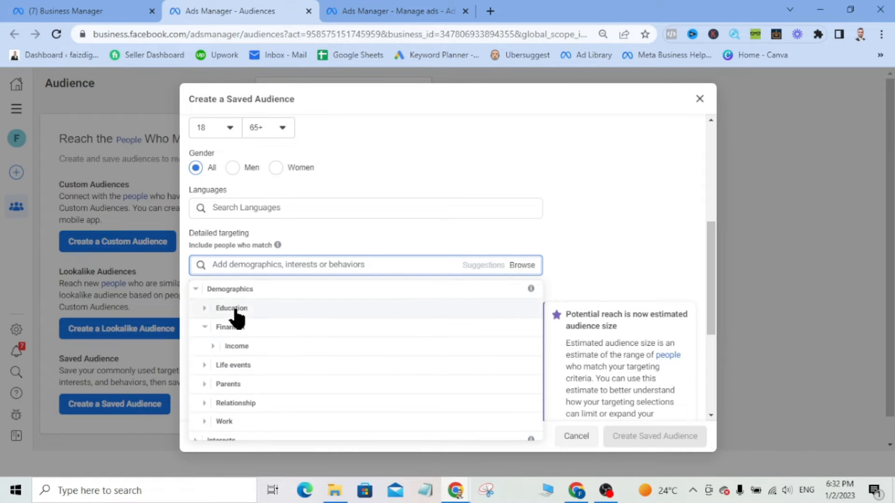
pyautogui.click(230, 346)
pyautogui.scroll(-1, 229, 357)
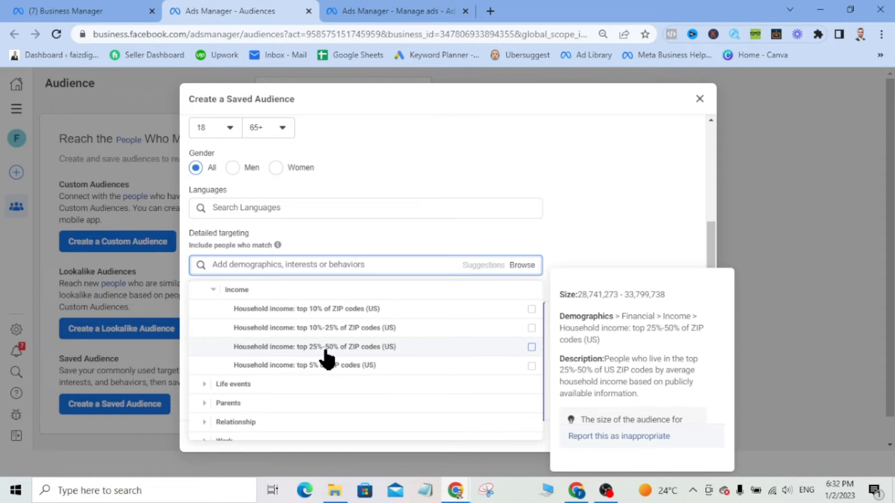
pyautogui.scroll(-1, 280, 372)
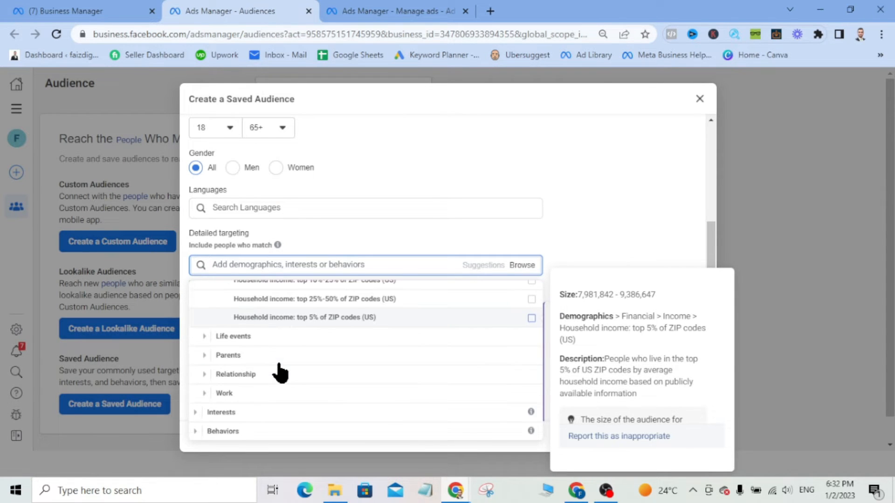
# - Examine the Life events demographics, including the anniversary, birthday month, engagement and newlywed options
pyautogui.click(210, 339)
pyautogui.scroll(1, 239, 318)
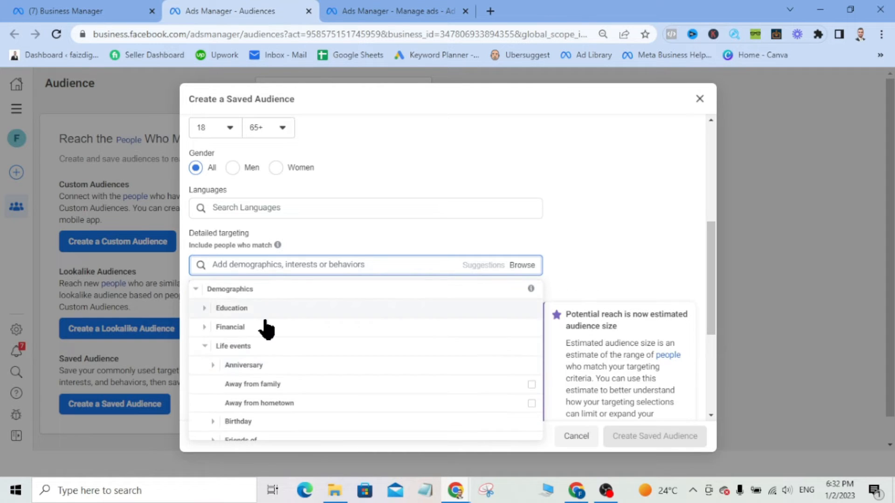
pyautogui.click(220, 368)
pyautogui.scroll(-2, 214, 373)
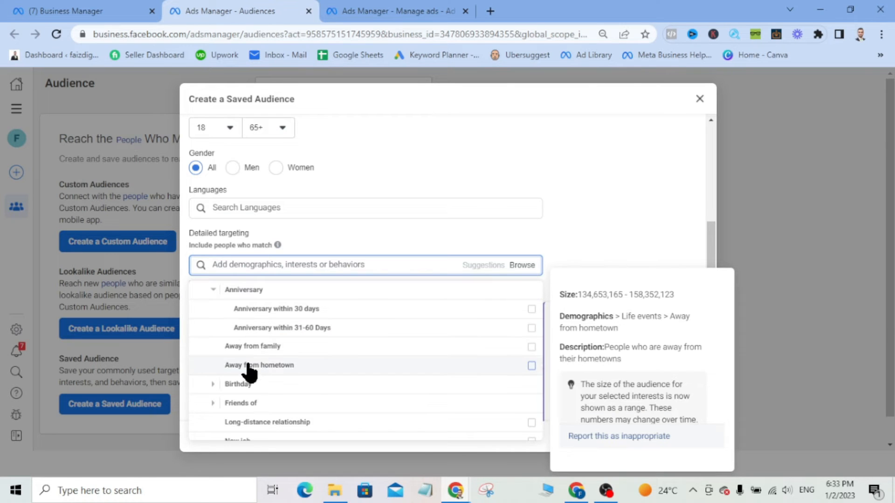
pyautogui.scroll(-1, 232, 400)
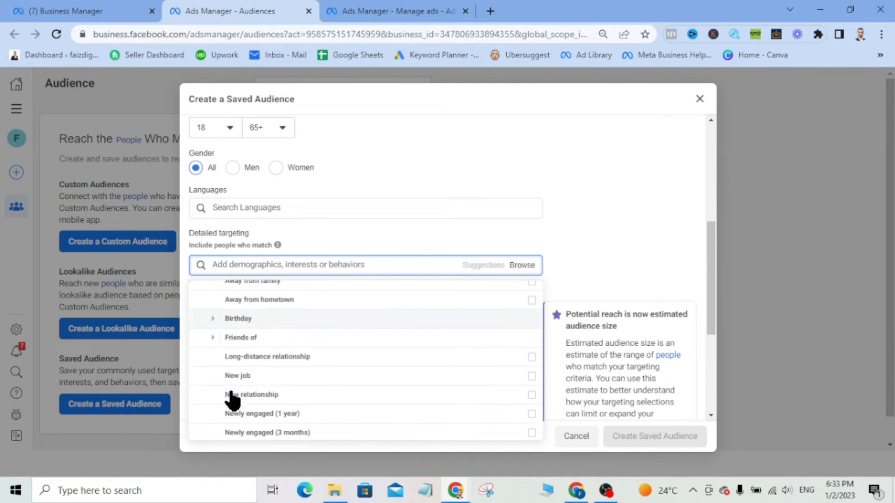
pyautogui.click(224, 317)
pyautogui.scroll(-1, 224, 322)
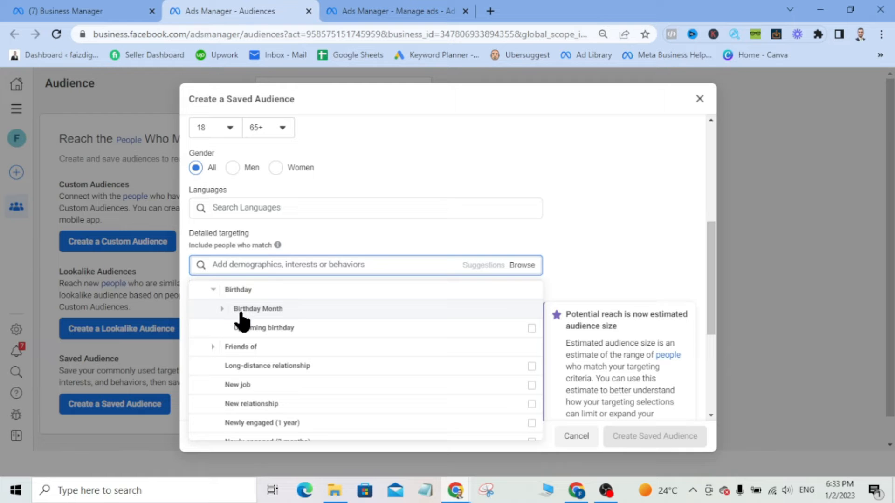
pyautogui.click(241, 317)
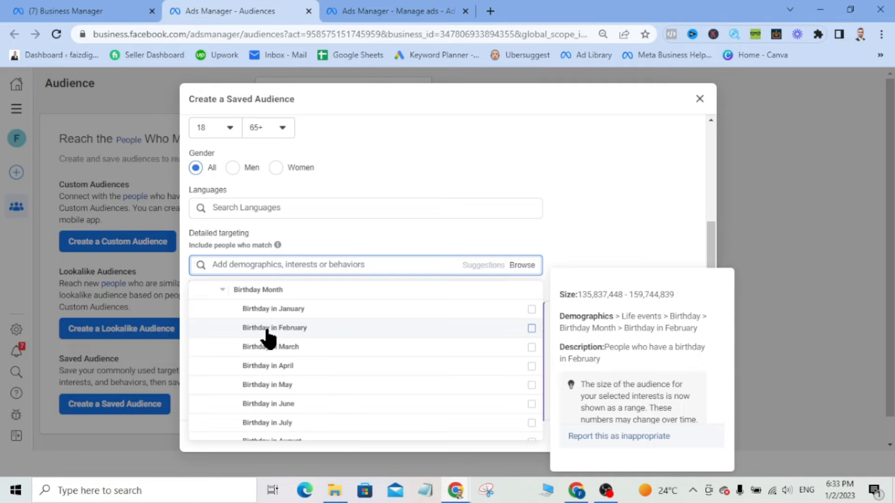
pyautogui.scroll(-10, 270, 336)
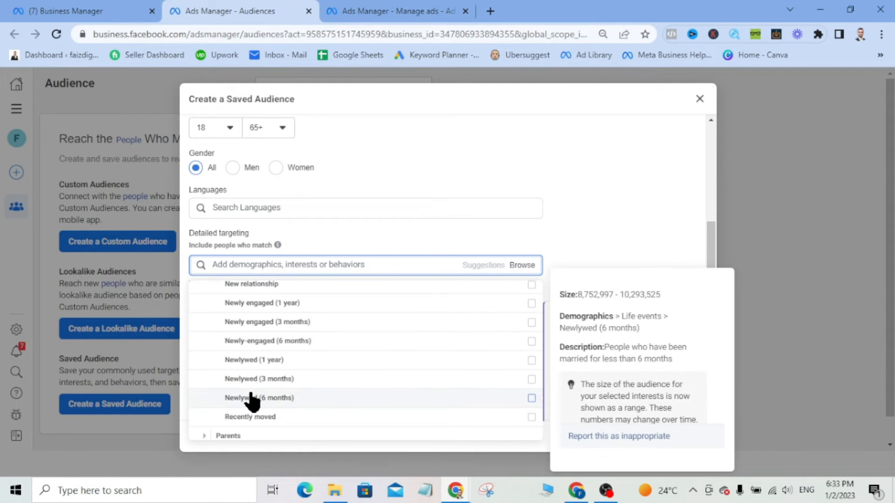
pyautogui.scroll(-2, 252, 404)
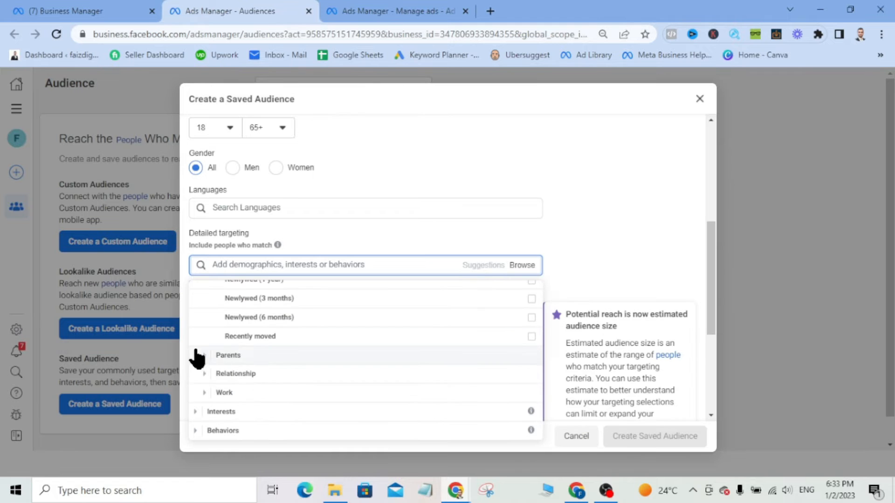
# - Examine the All parents options by children's age in the Parents demographics
pyautogui.click(205, 356)
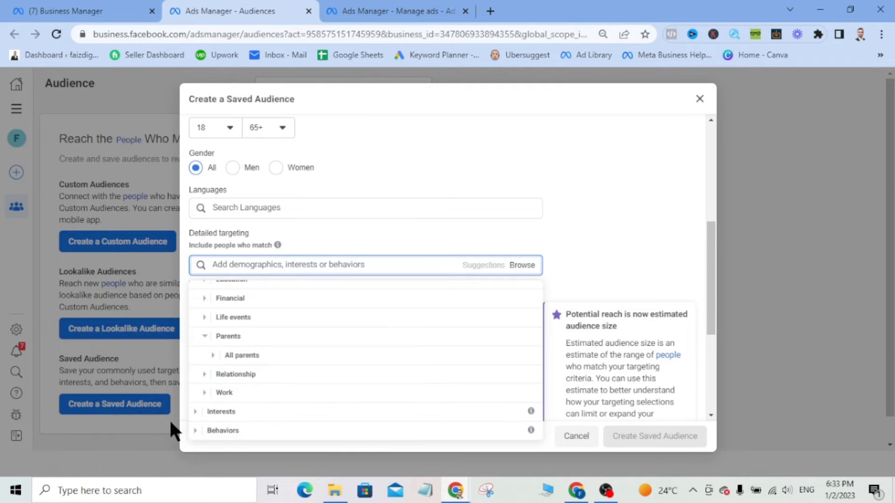
pyautogui.click(214, 355)
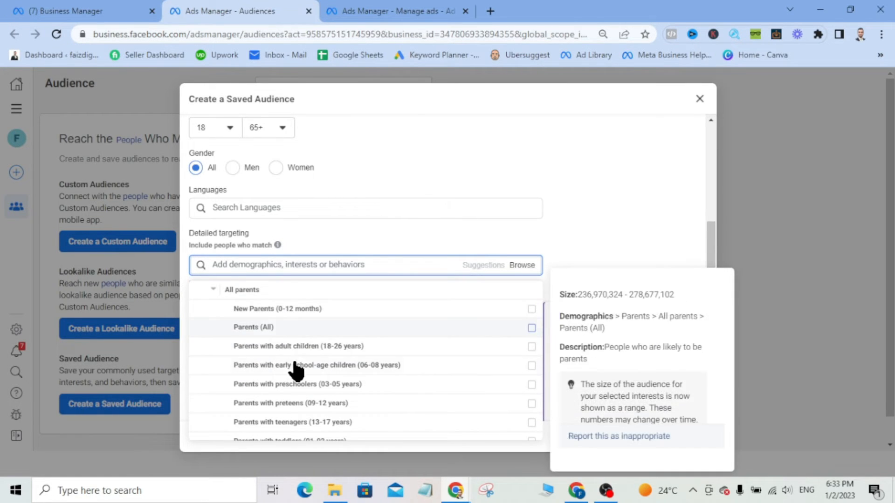
pyautogui.scroll(-1, 345, 349)
pyautogui.scroll(1, 354, 337)
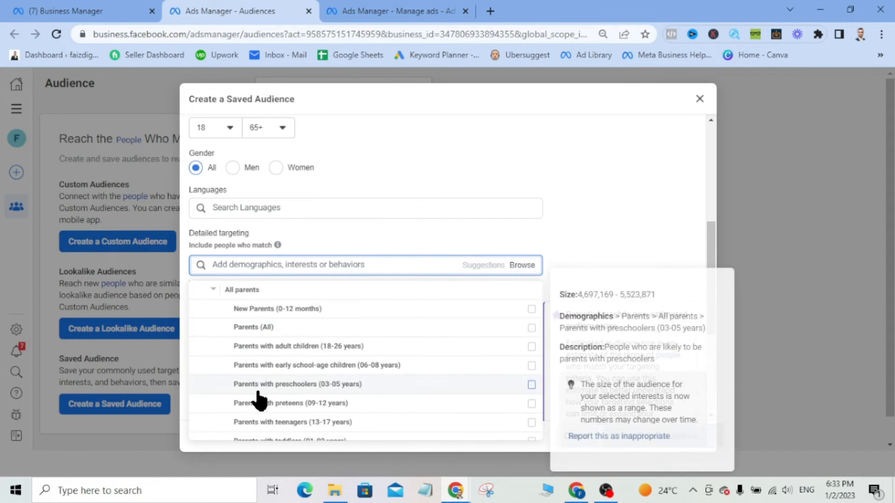
pyautogui.scroll(-1, 258, 395)
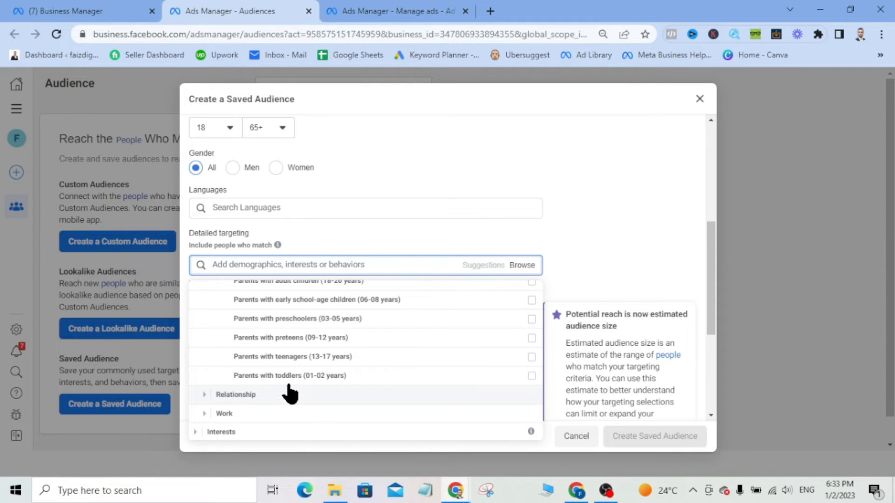
pyautogui.scroll(-1, 226, 410)
# - Examine the relationship status options in the Relationship demographics
pyautogui.click(205, 374)
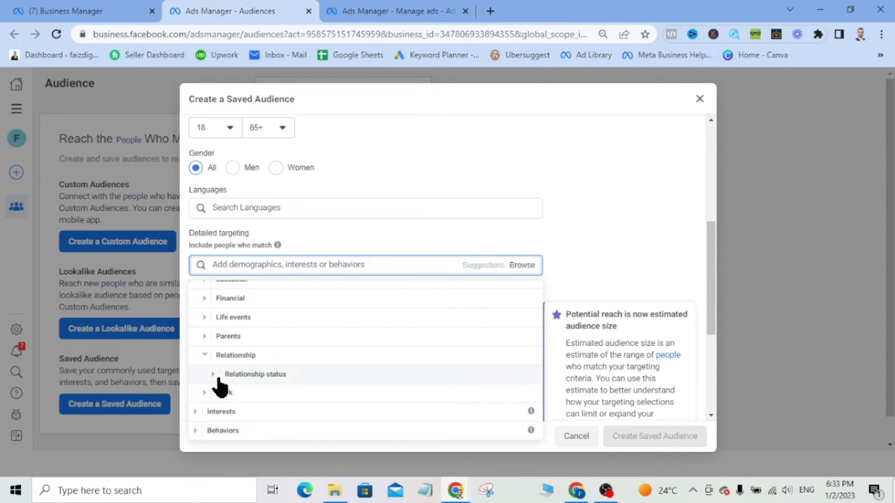
pyautogui.click(219, 381)
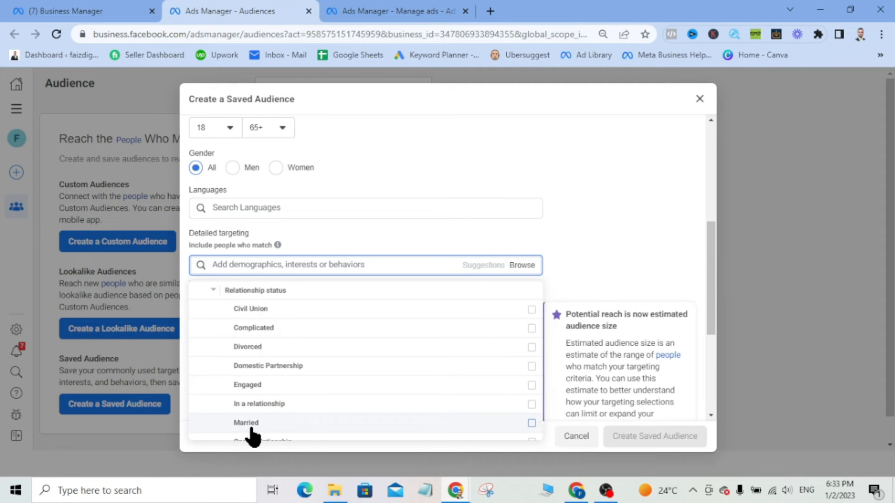
pyautogui.scroll(-3, 251, 432)
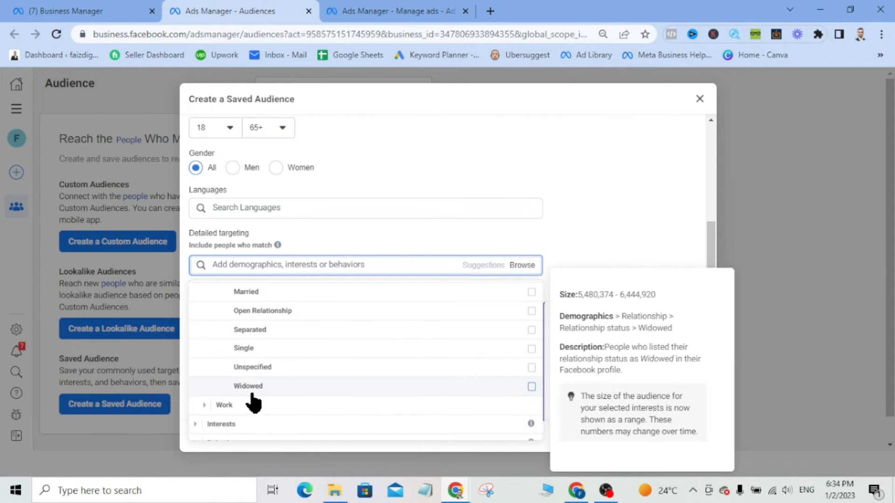
pyautogui.scroll(-1, 252, 392)
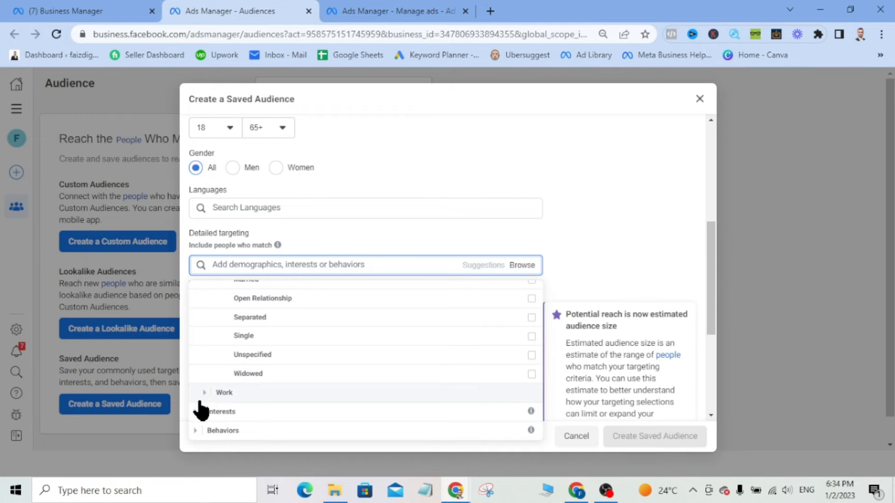
# - Examine the industry options in the Work demographics
pyautogui.click(210, 396)
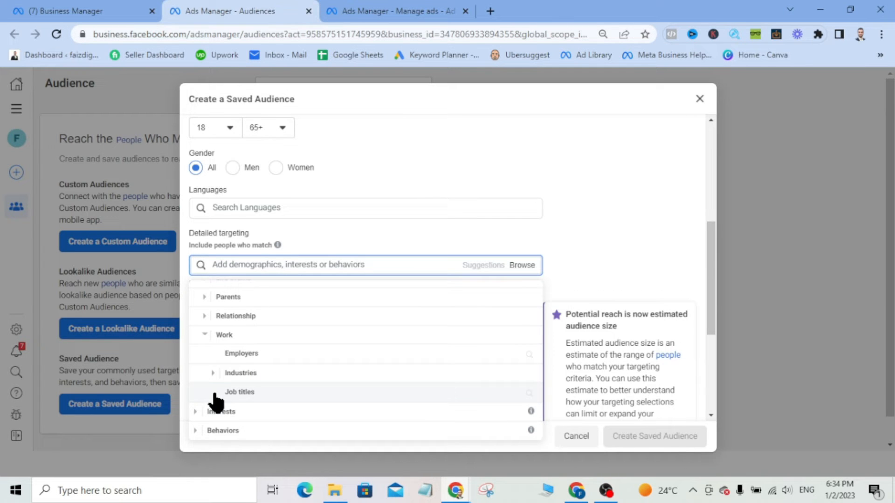
pyautogui.click(216, 374)
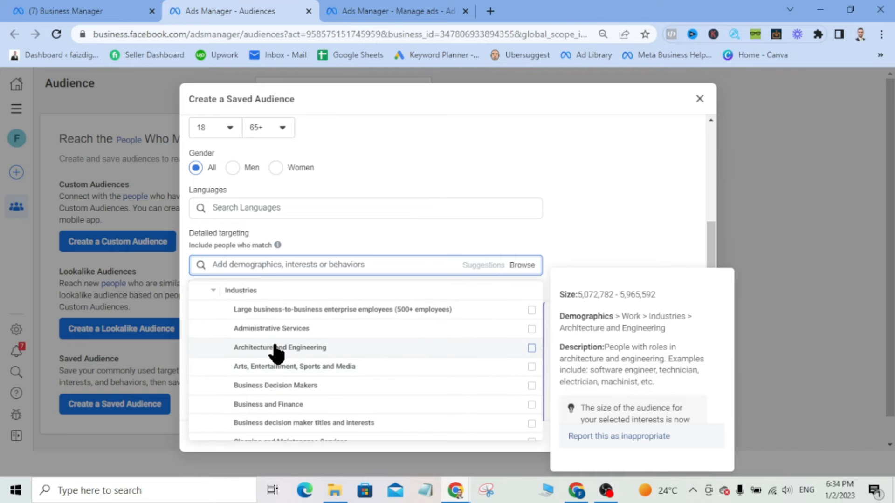
pyautogui.scroll(-10, 289, 369)
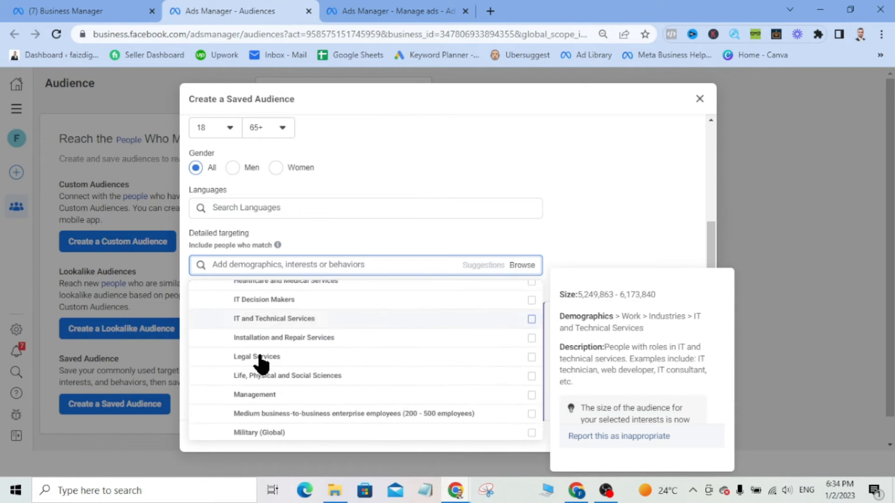
pyautogui.scroll(-3, 250, 349)
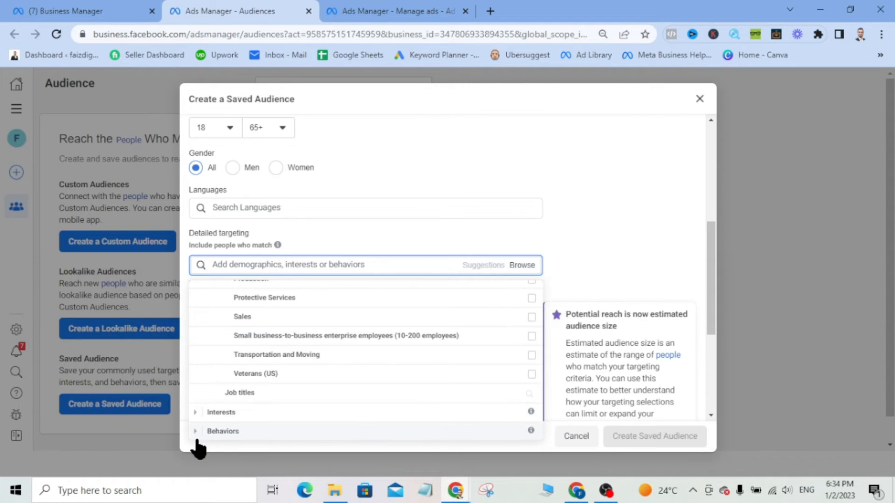
# - Examine the Interests categories, including the Family and relationships options
pyautogui.click(194, 415)
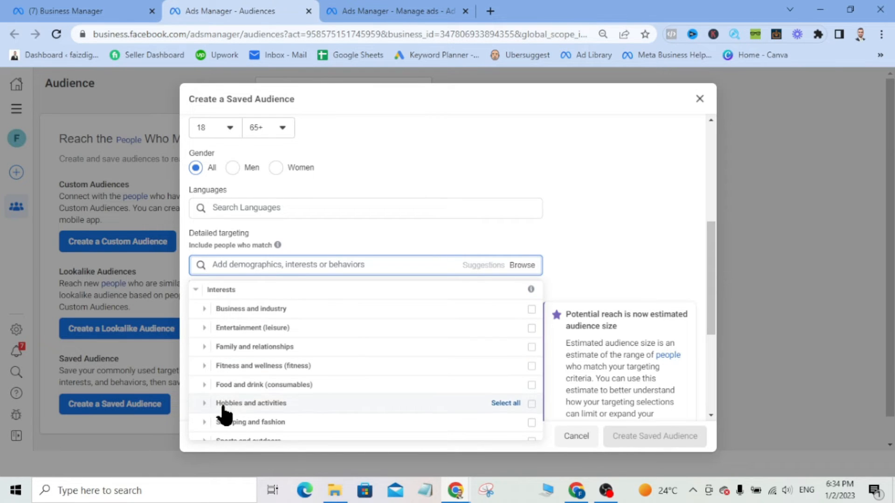
pyautogui.scroll(-1, 224, 420)
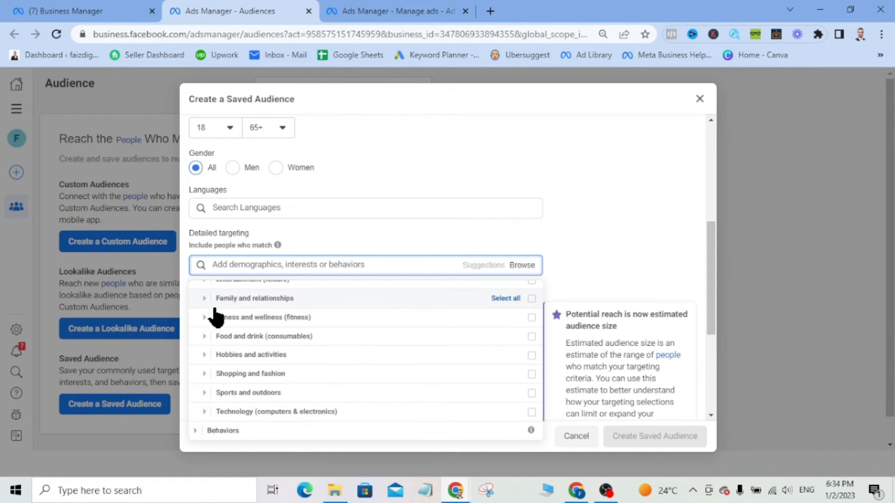
pyautogui.click(204, 299)
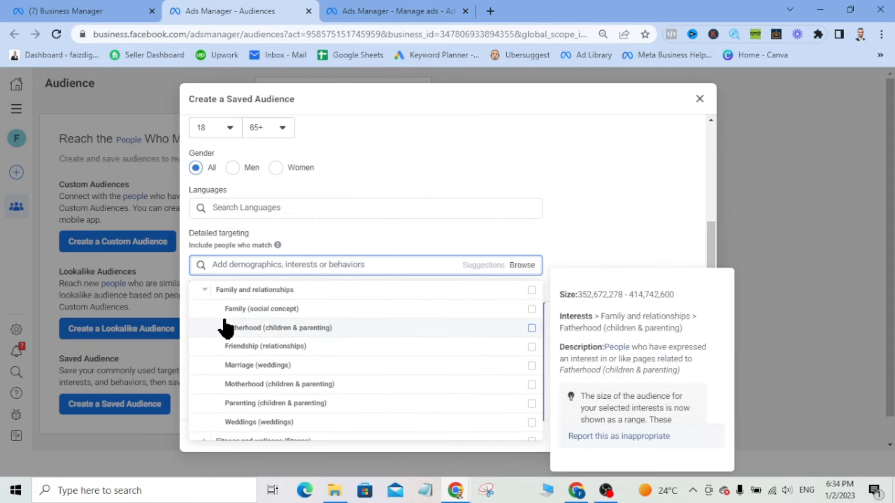
pyautogui.scroll(-2, 217, 411)
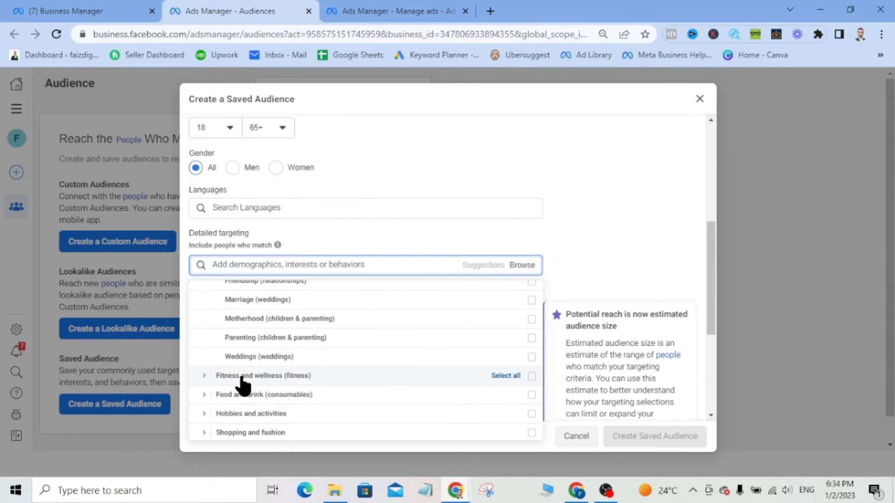
pyautogui.scroll(-1, 250, 394)
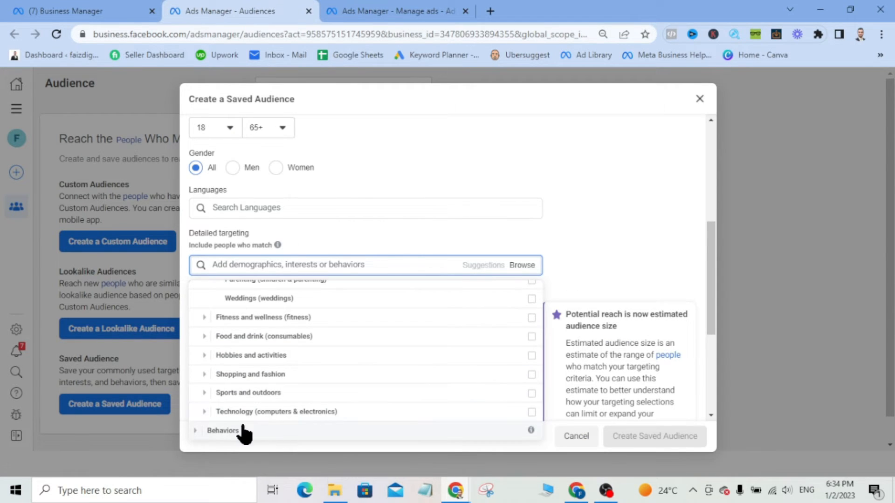
# - Examine the Behaviors categories, including Anniversary, Behaviours and Digital Activities
pyautogui.click(223, 430)
pyautogui.scroll(-2, 236, 354)
pyautogui.scroll(2, 239, 336)
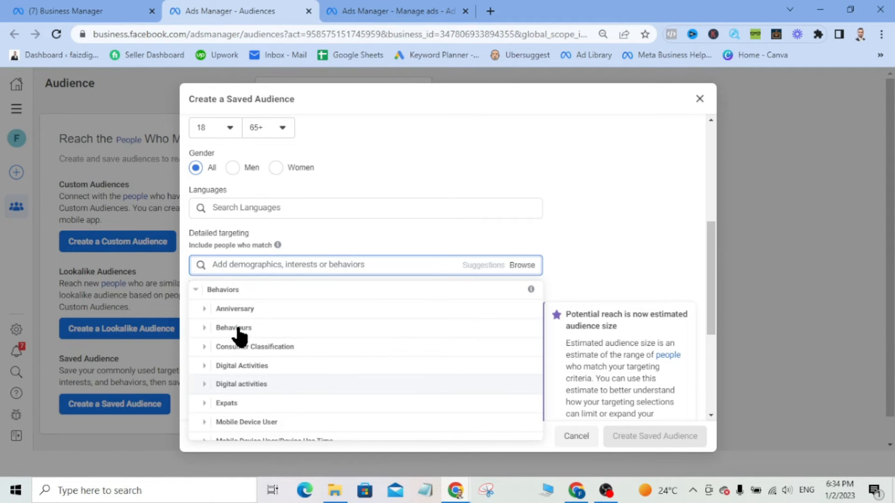
pyautogui.click(215, 309)
pyautogui.click(205, 328)
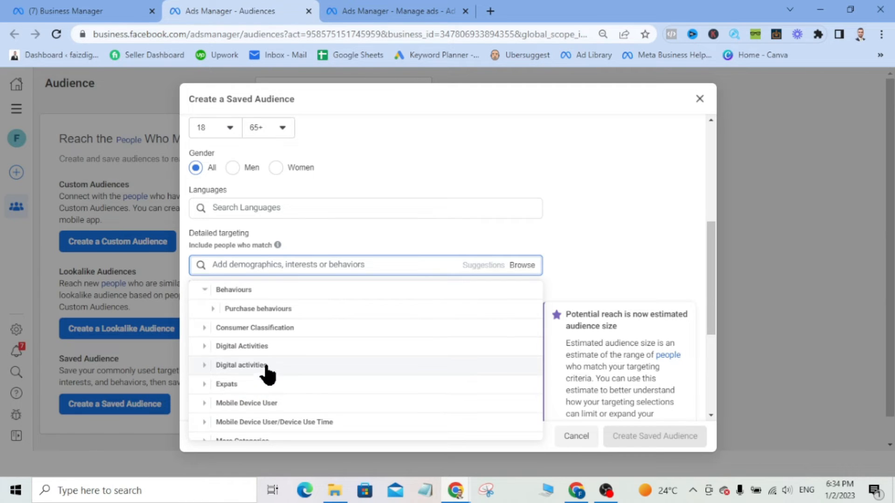
pyautogui.click(206, 346)
pyautogui.scroll(-3, 262, 363)
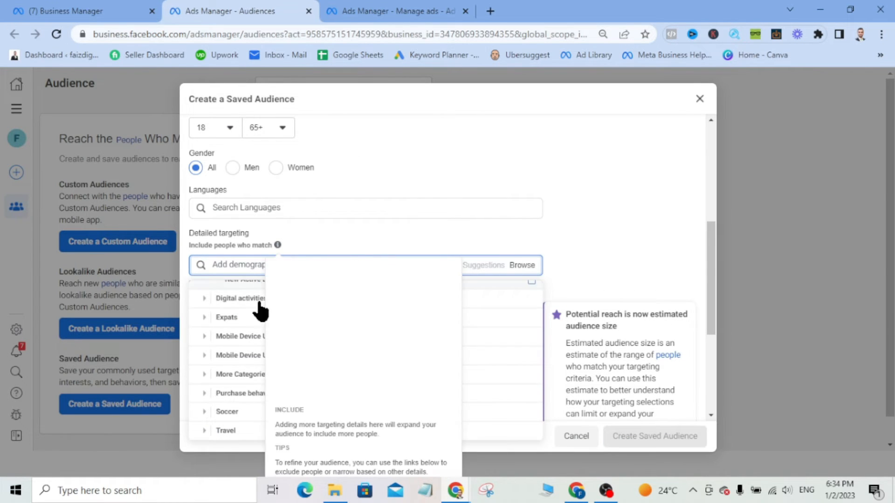
# - Switch to the New Sales Ad Set editor and view its detailed targeting categories
pyautogui.click(353, 11)
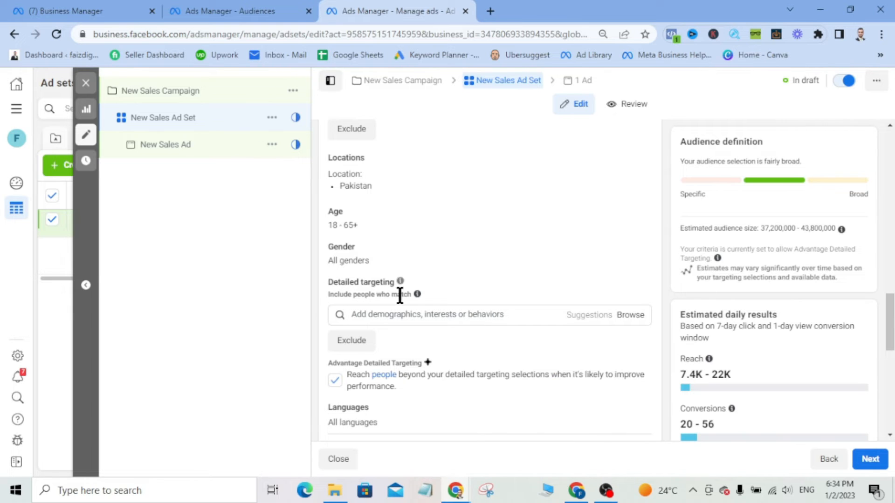
pyautogui.click(629, 317)
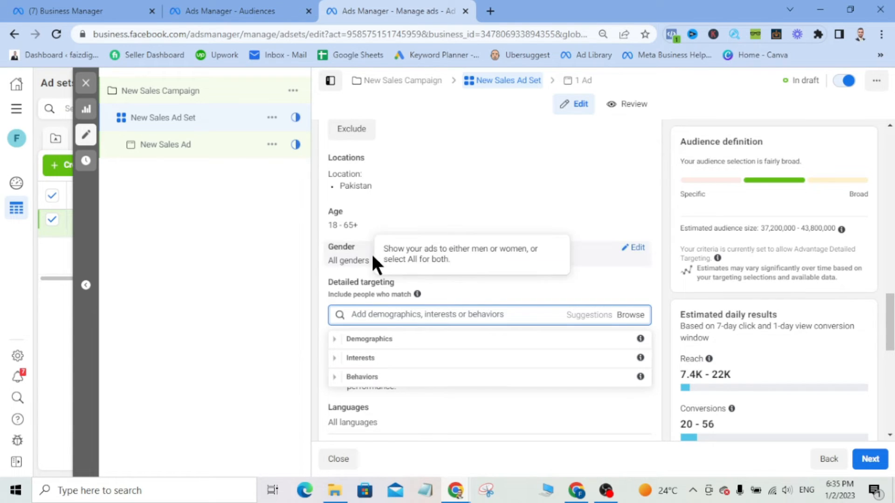
pyautogui.scroll(3, 371, 258)
# - Return to the saved audience form and name the audience "diamonds rings 24-46"
pyautogui.click(248, 9)
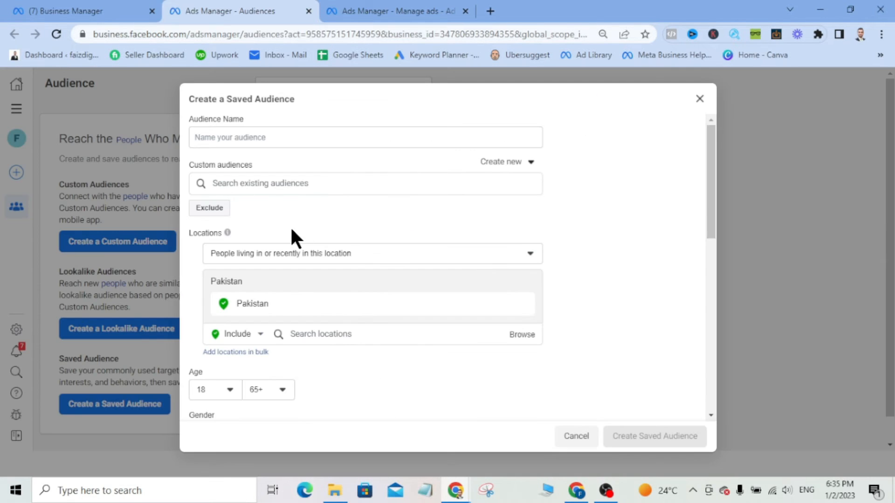
pyautogui.click(217, 140)
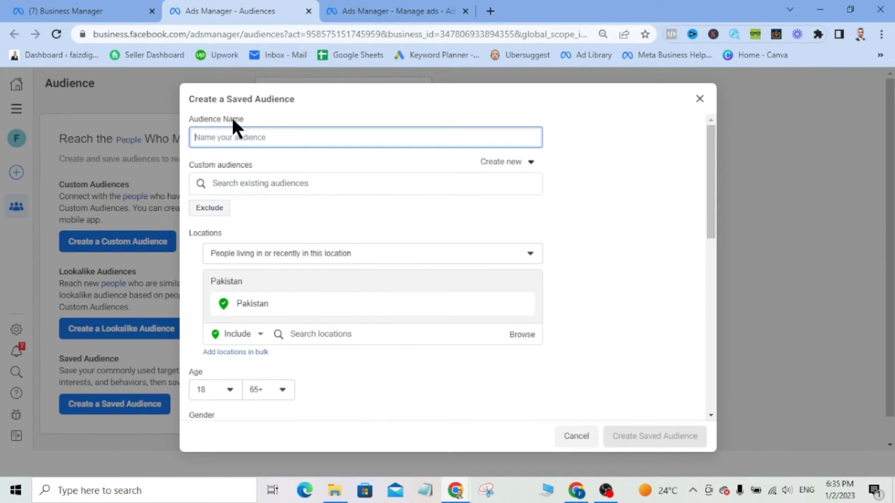
pyautogui.write('rin')
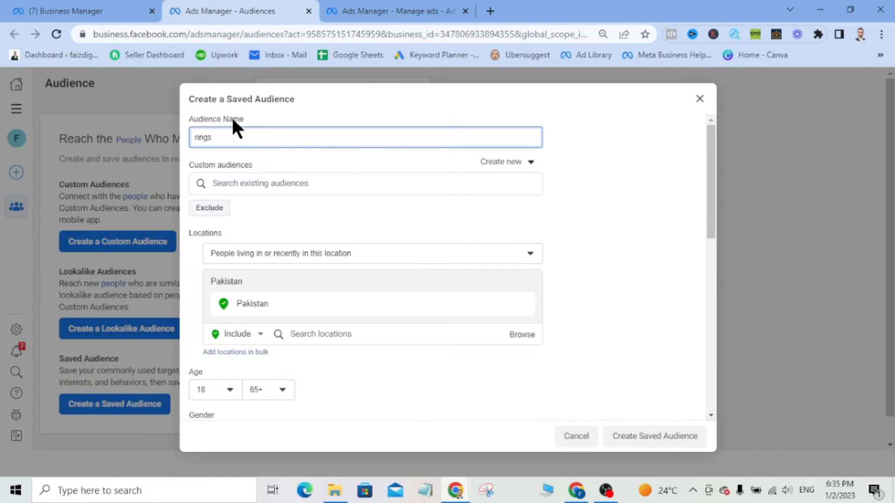
pyautogui.write('gs')
pyautogui.press('Home')
pyautogui.write('dia')
pyautogui.write('4')
# - Replace the Pakistan location with the city of Karachi, Sindh, Pakistan
pyautogui.click(525, 306)
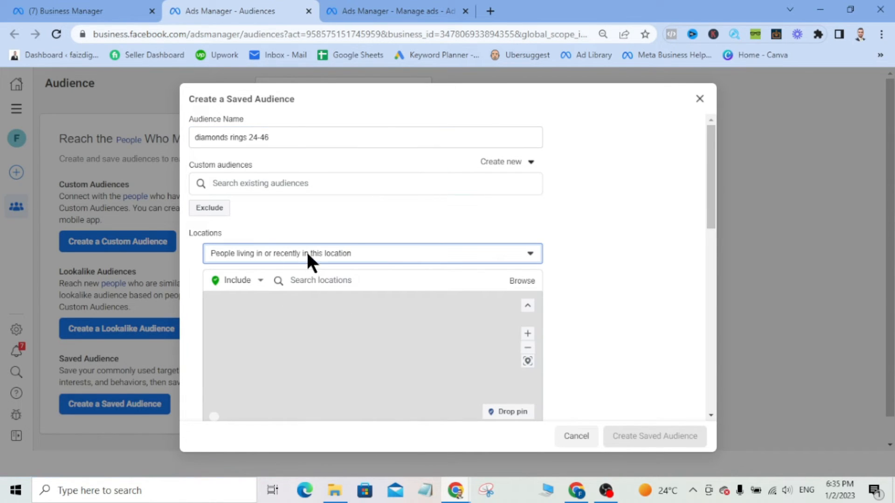
pyautogui.click(306, 252)
pyautogui.click(575, 264)
pyautogui.click(328, 281)
pyautogui.write('karachi')
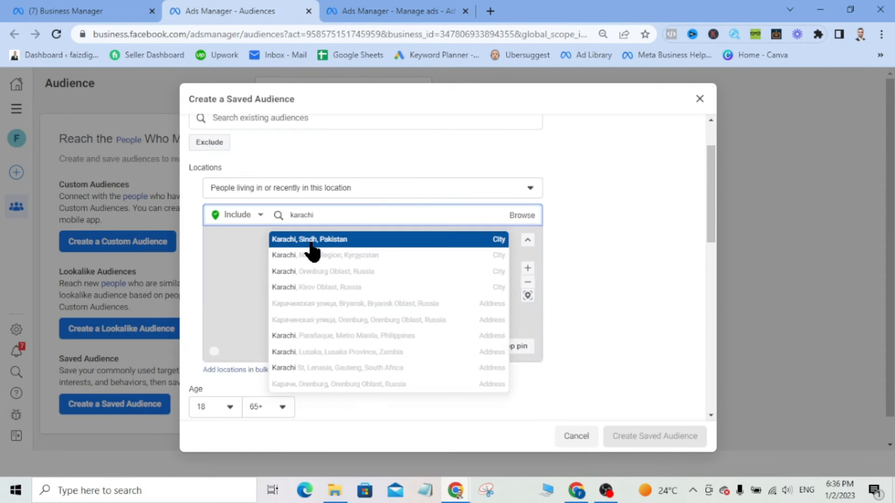
pyautogui.click(319, 242)
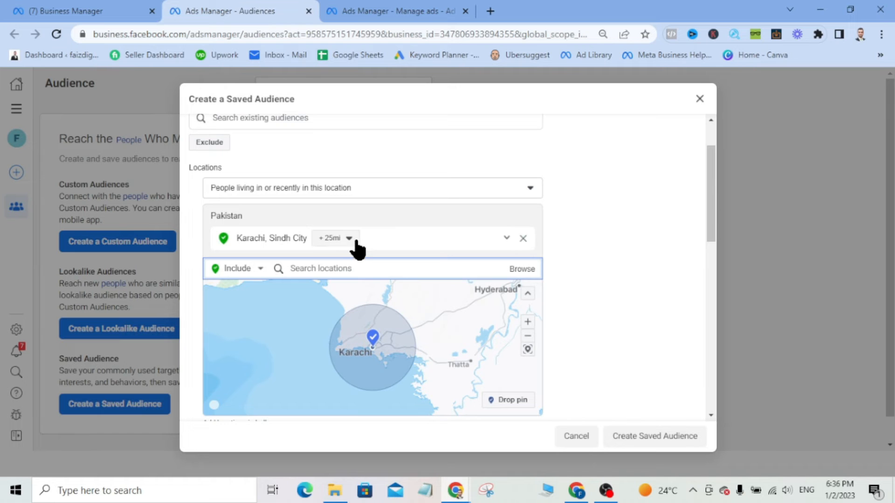
# - Set the radius around Karachi to 15 mi
pyautogui.click(339, 238)
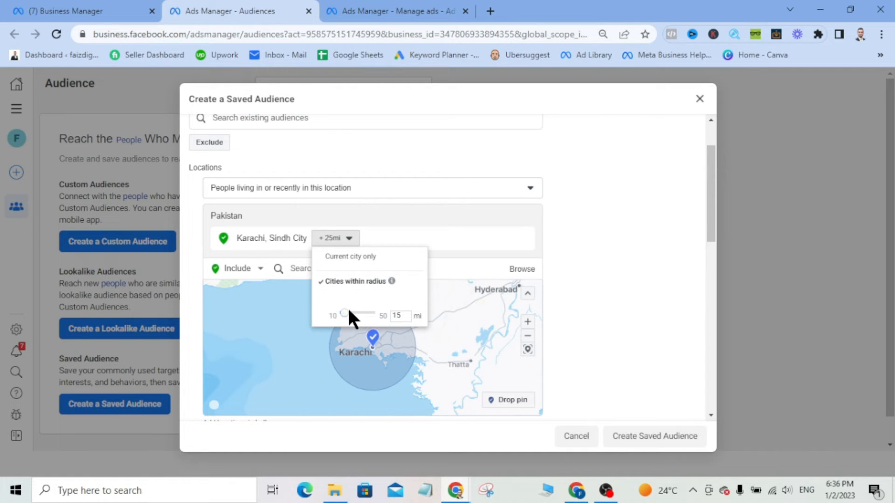
pyautogui.moveTo(348, 310); pyautogui.dragTo(348, 309)
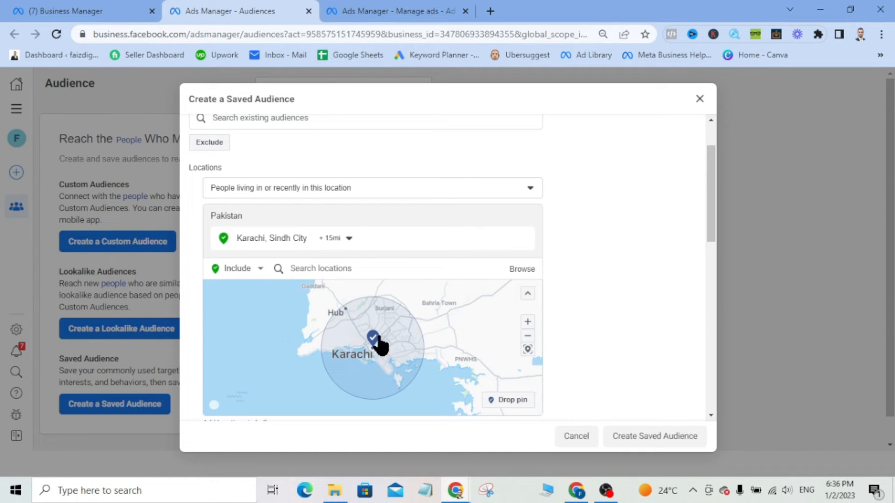
pyautogui.click(341, 241)
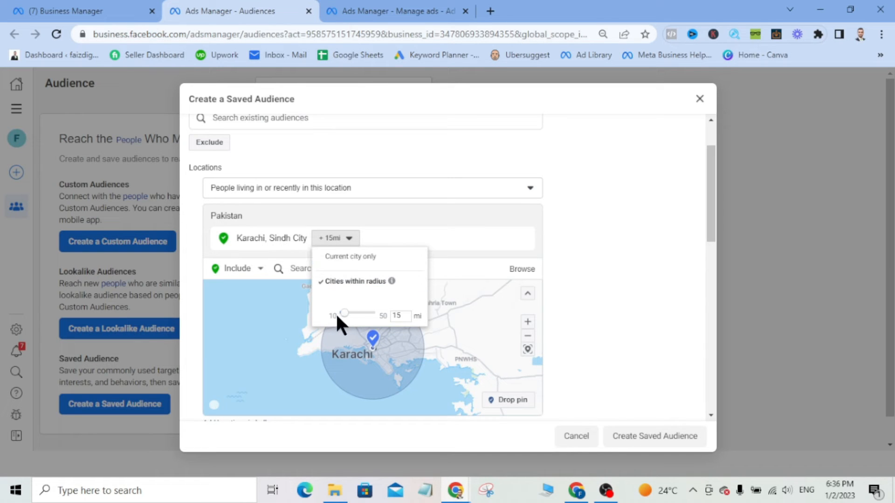
pyautogui.click(565, 249)
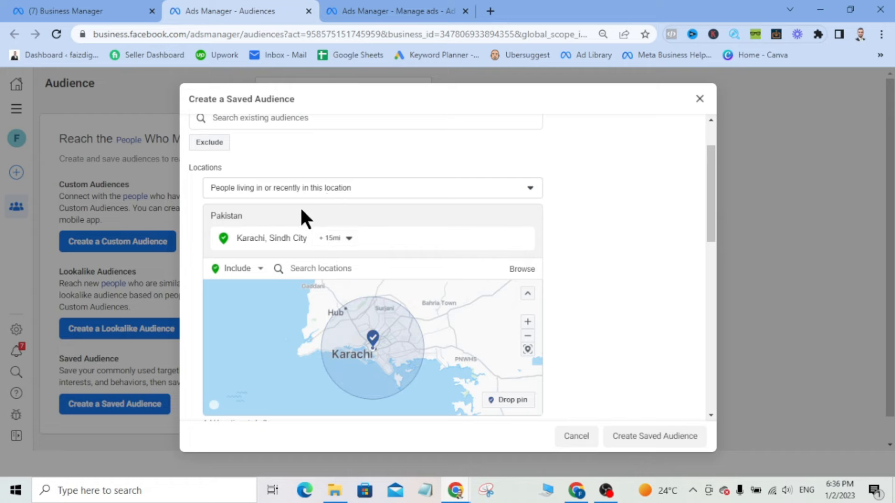
# - Add Lahore, Punjab, Pakistan as an included location with a 30 mi radius
pyautogui.click(344, 276)
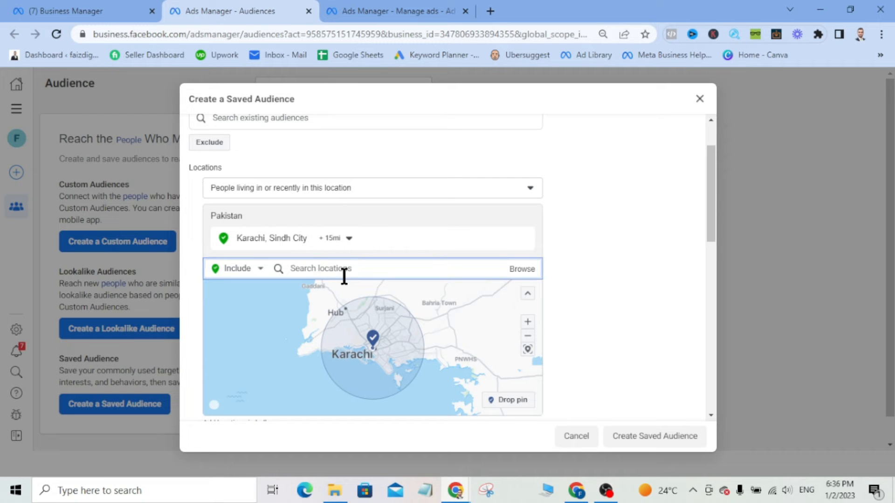
pyautogui.write('lahore')
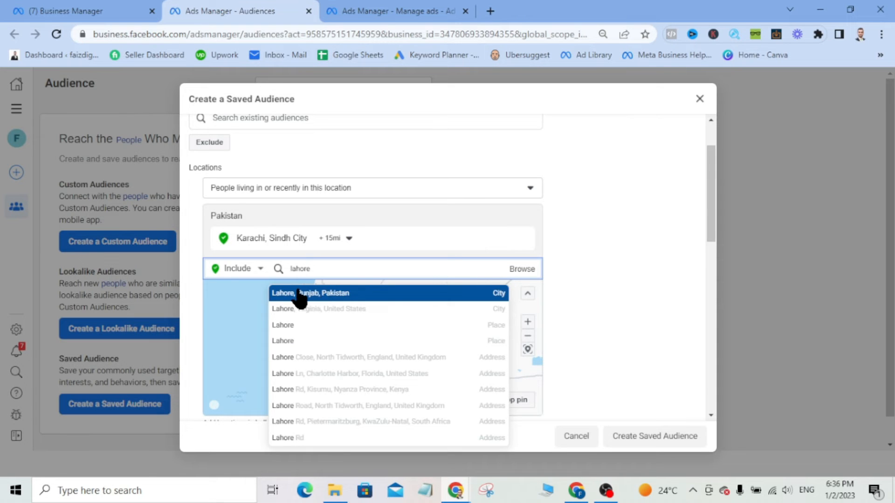
pyautogui.click(299, 294)
pyautogui.click(349, 268)
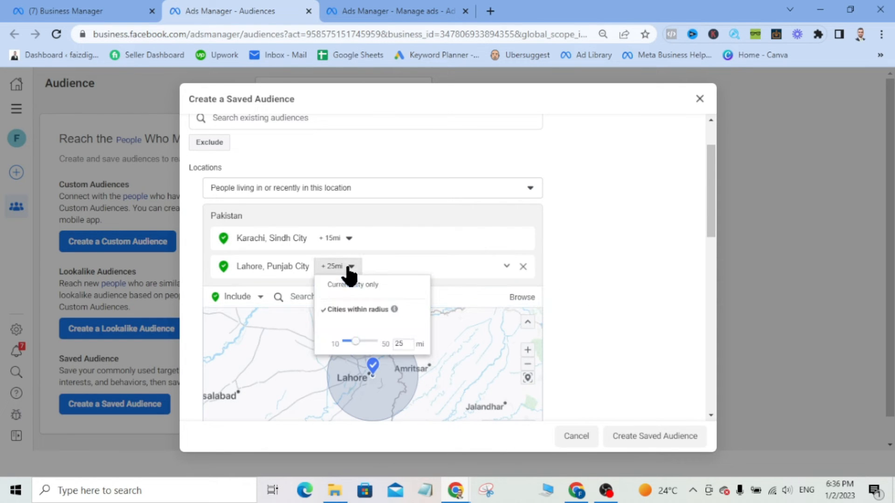
pyautogui.click(360, 343)
pyautogui.moveTo(363, 342); pyautogui.dragTo(362, 341)
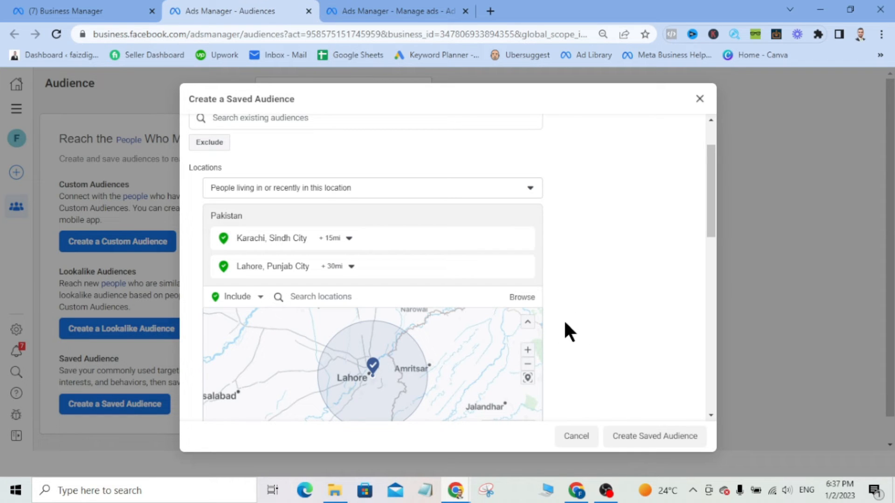
# - Set the audience age range to 24–46
pyautogui.moveTo(712, 206); pyautogui.dragTo(704, 251)
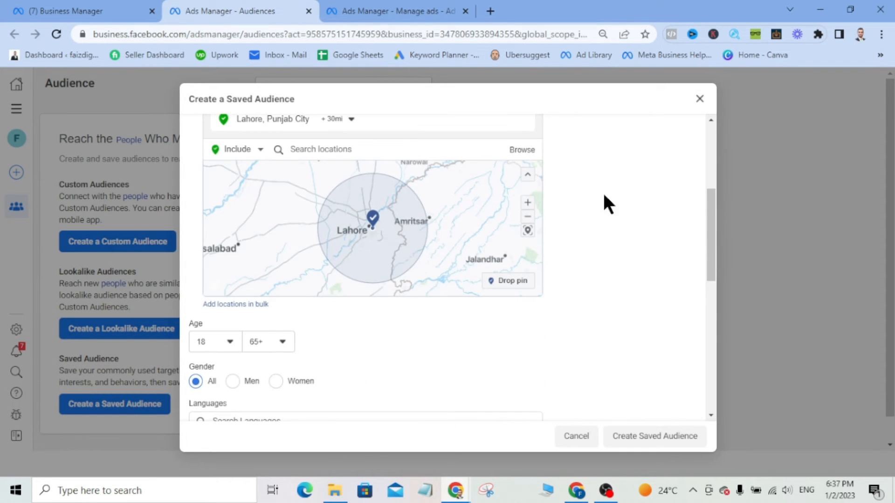
pyautogui.click(230, 343)
pyautogui.scroll(-2, 210, 310)
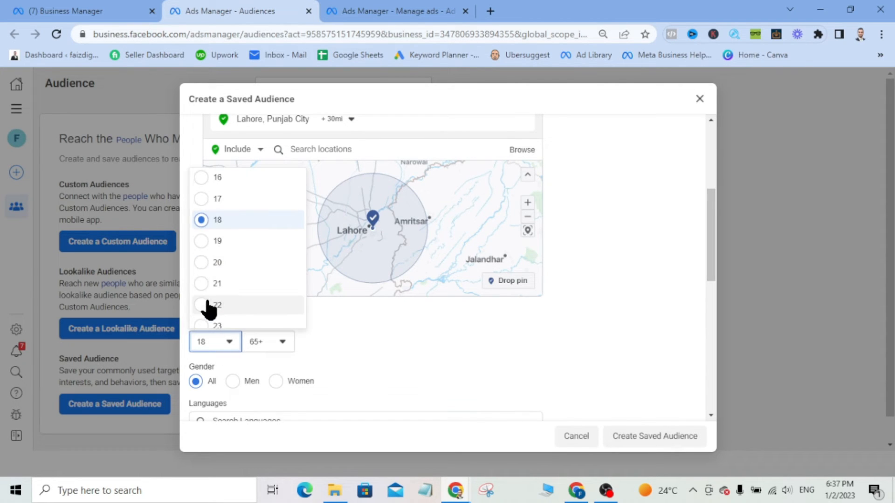
pyautogui.scroll(-3, 208, 310)
pyautogui.click(205, 286)
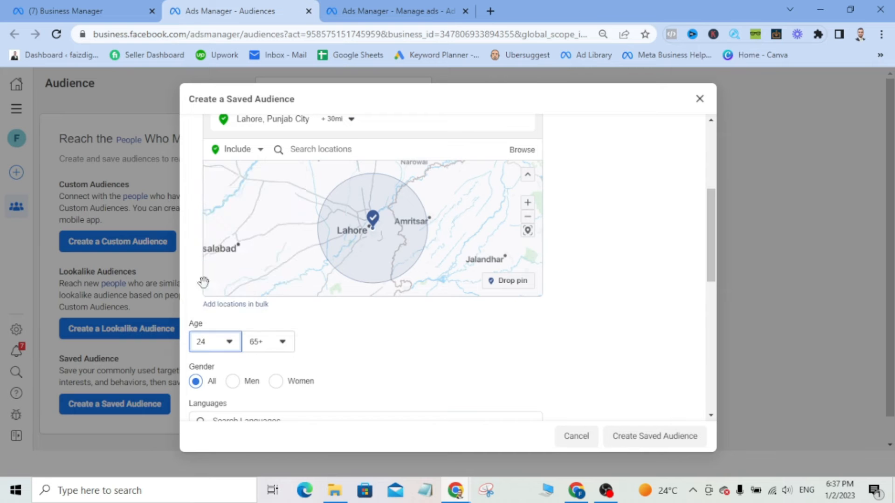
pyautogui.click(278, 339)
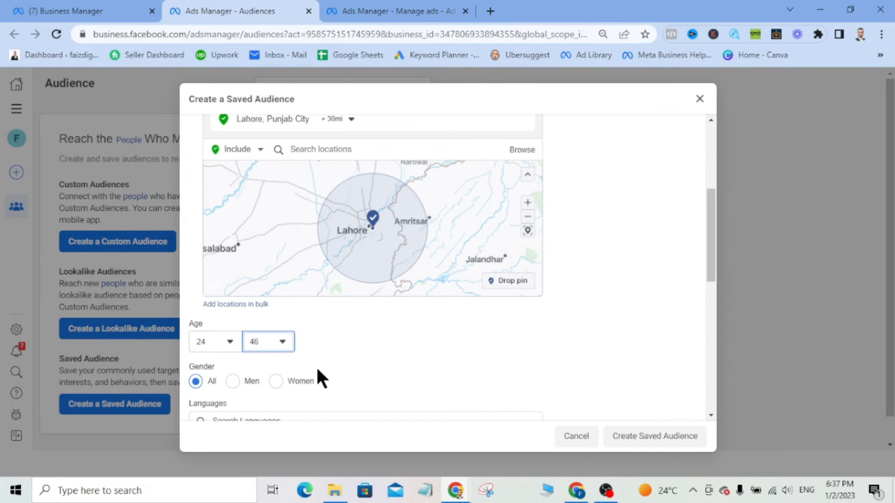
# - Add Urdu to the audience's languages and remove it again
pyautogui.scroll(-3, 373, 362)
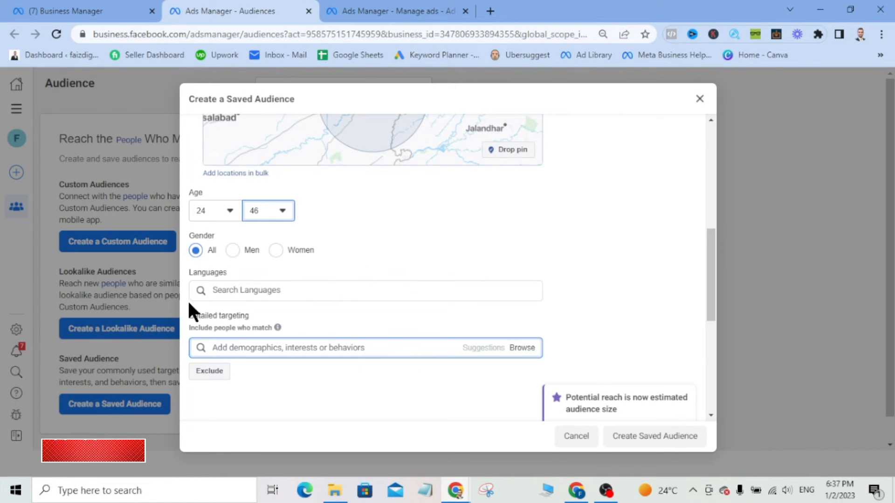
pyautogui.click(236, 293)
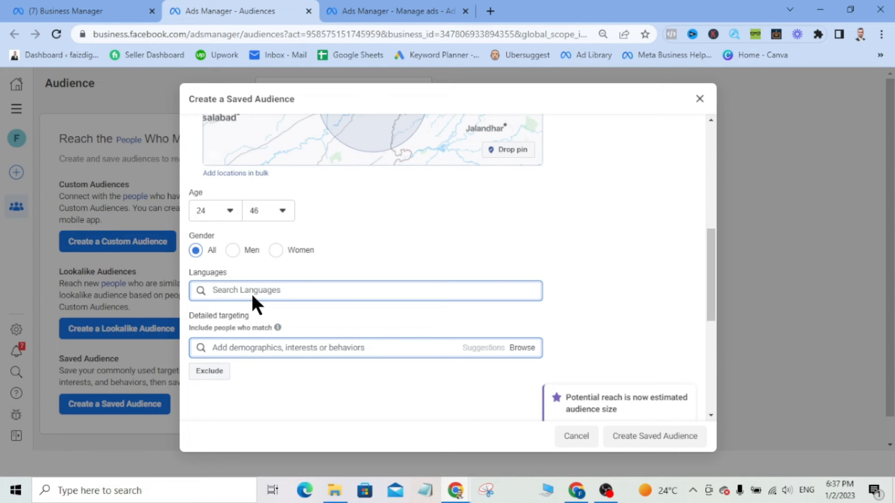
pyautogui.write('urdu')
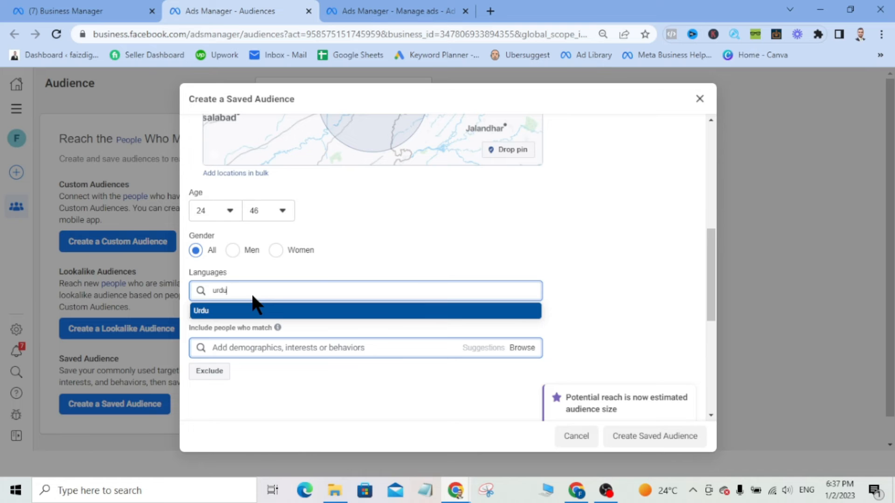
pyautogui.click(216, 313)
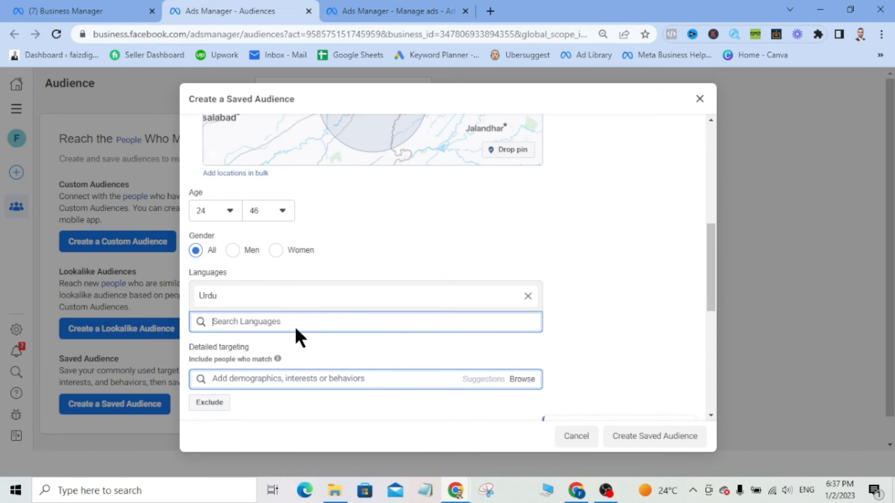
pyautogui.click(528, 297)
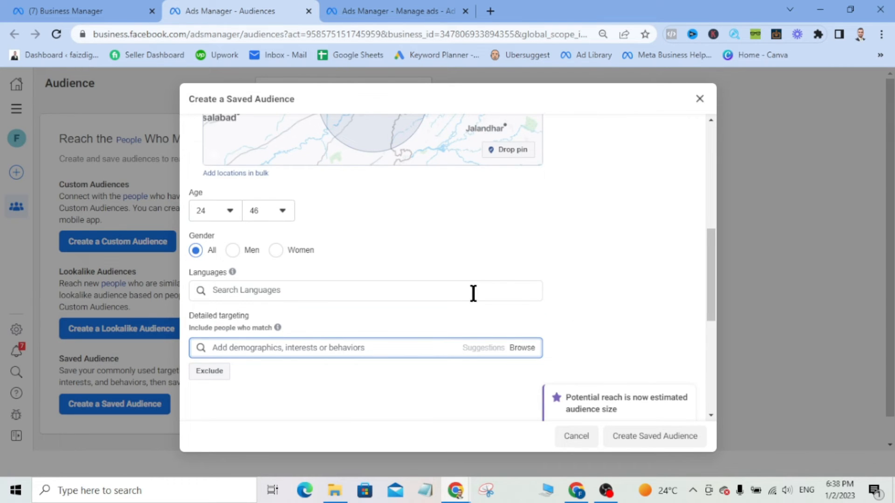
# - Include the Engaged Shoppers purchase behavior in the audience's detailed targeting
pyautogui.moveTo(709, 264); pyautogui.dragTo(712, 289)
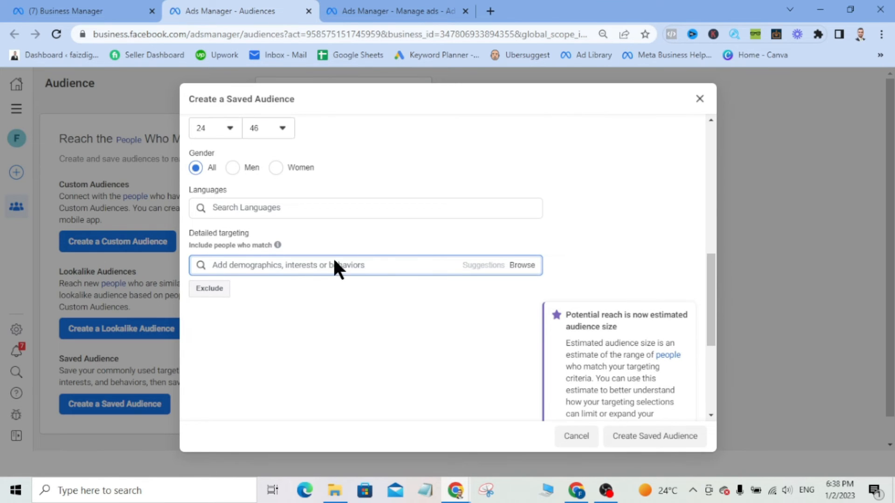
pyautogui.click(524, 266)
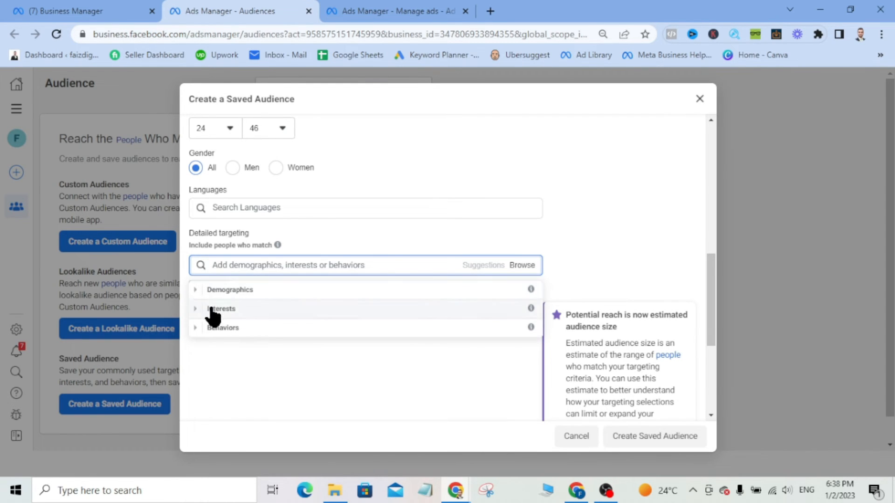
pyautogui.click(200, 329)
pyautogui.scroll(-1, 199, 332)
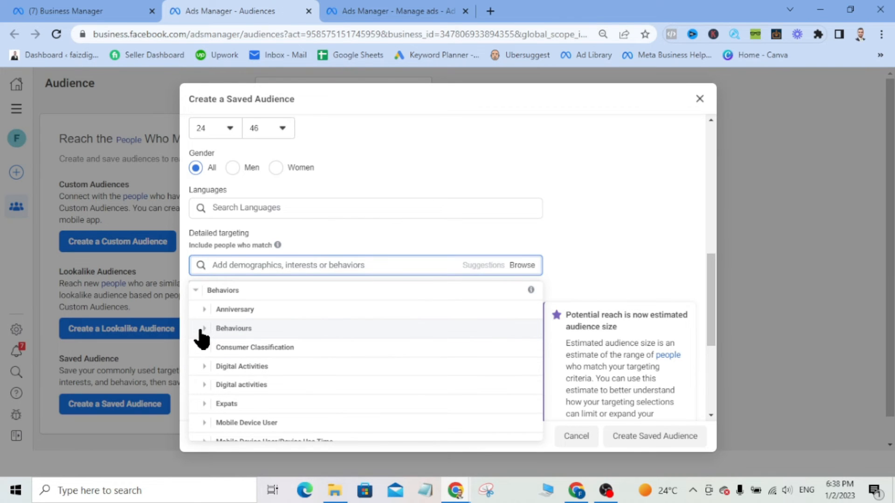
pyautogui.scroll(-4, 249, 401)
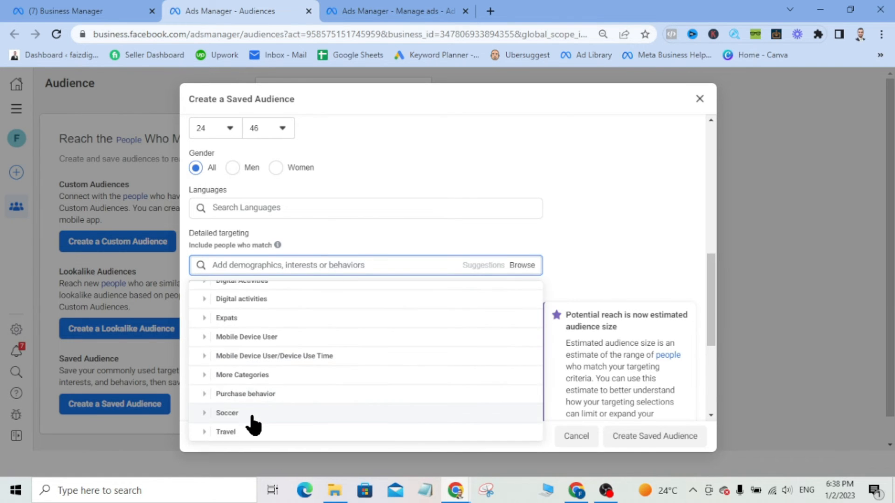
pyautogui.click(240, 394)
pyautogui.moveTo(240, 397)
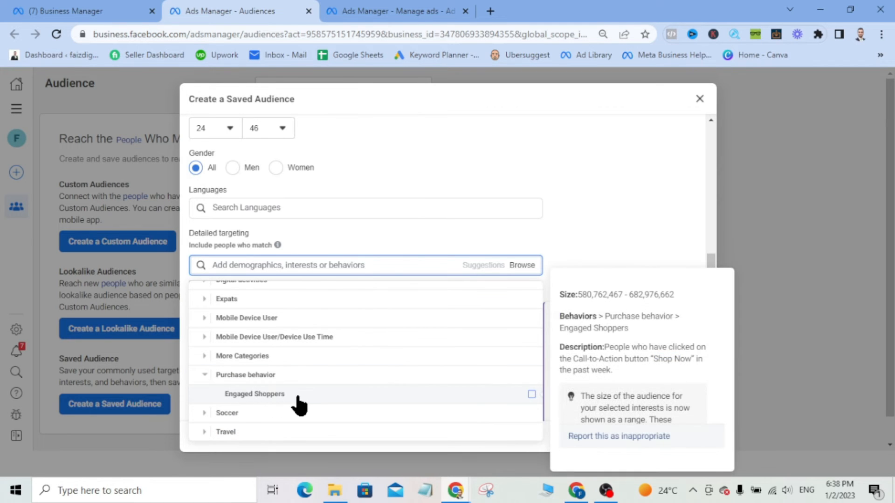
pyautogui.click(531, 395)
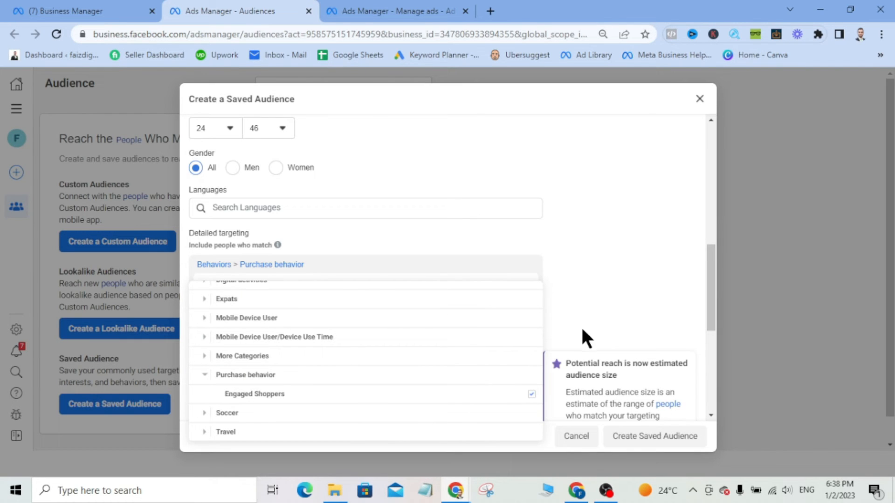
pyautogui.click(580, 292)
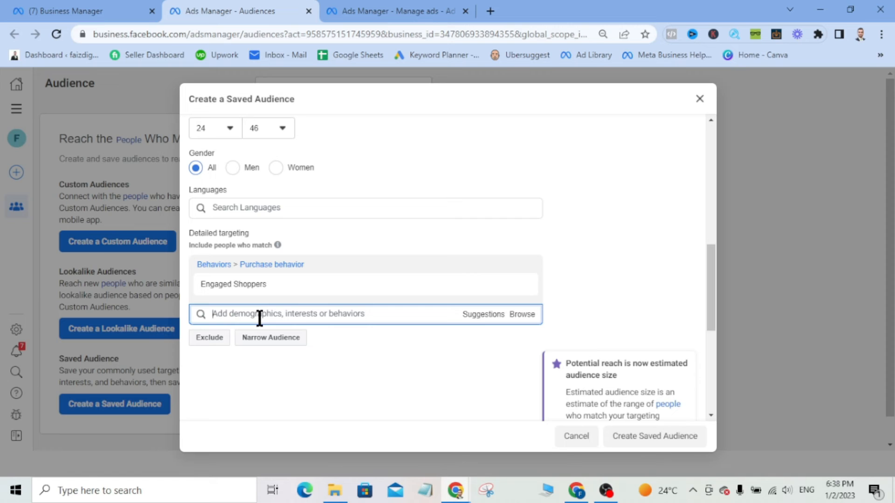
# - Search detailed targeting for "diamonds" and add the D.Diamonds (jewelry) interest
pyautogui.write('diamonds')
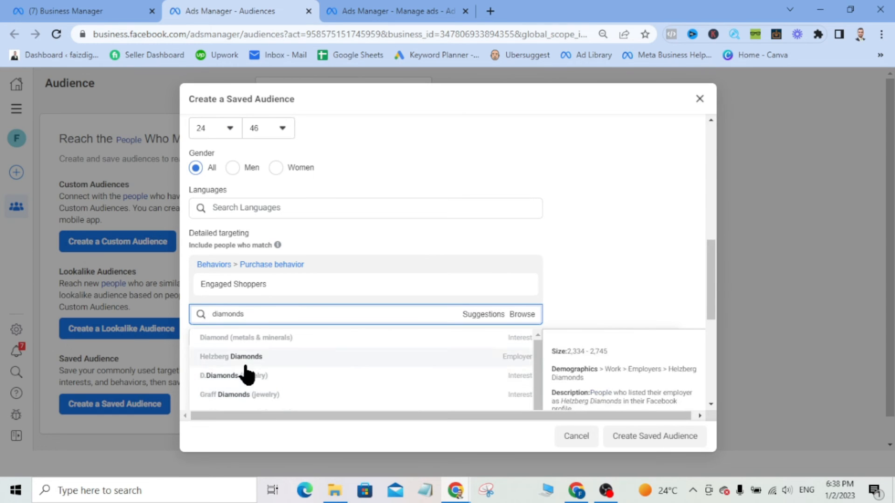
pyautogui.scroll(-2, 247, 380)
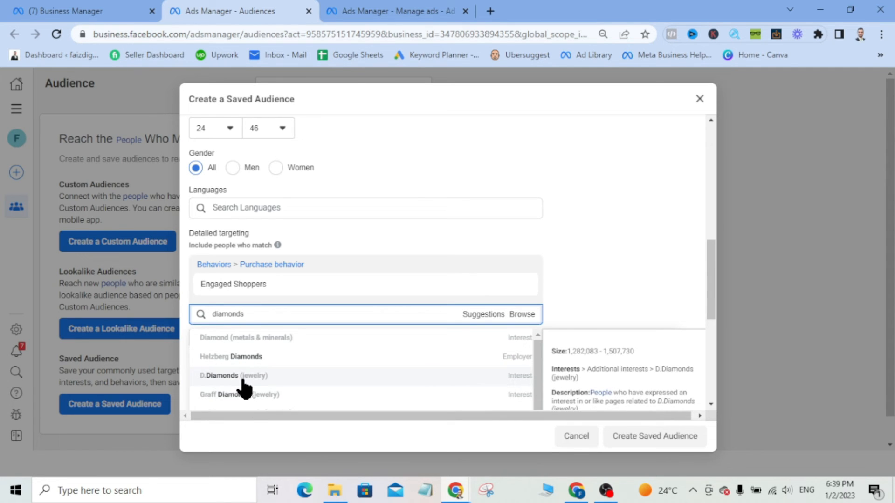
pyautogui.click(256, 379)
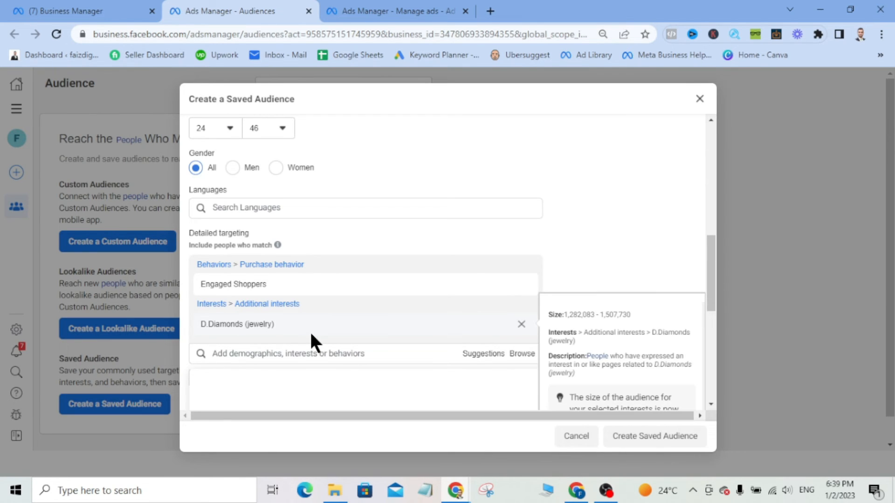
# - Add the Diamond (metals & minerals) interest from the detailed targeting suggestions
pyautogui.click(484, 356)
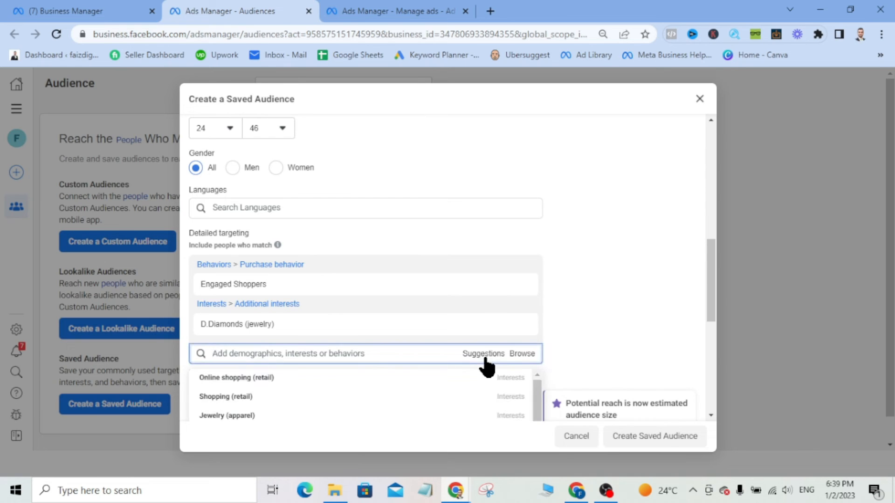
pyautogui.moveTo(244, 387)
pyautogui.scroll(-3, 261, 380)
pyautogui.scroll(3, 261, 380)
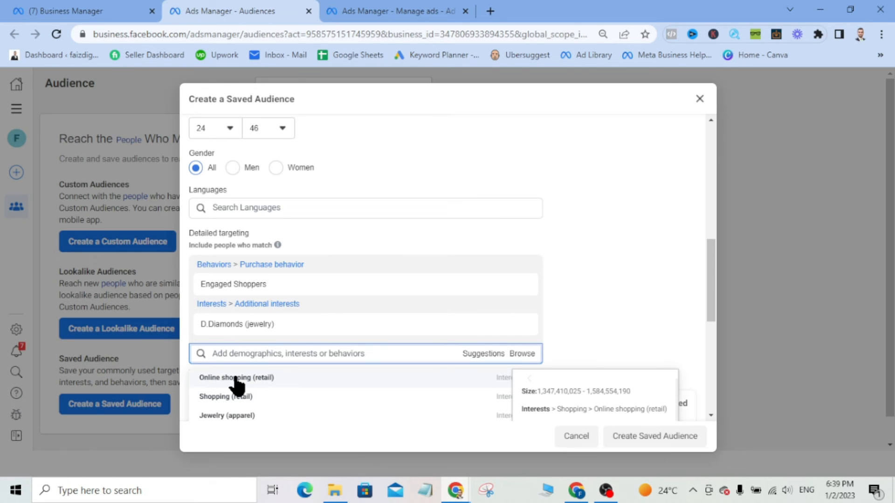
pyautogui.moveTo(219, 417)
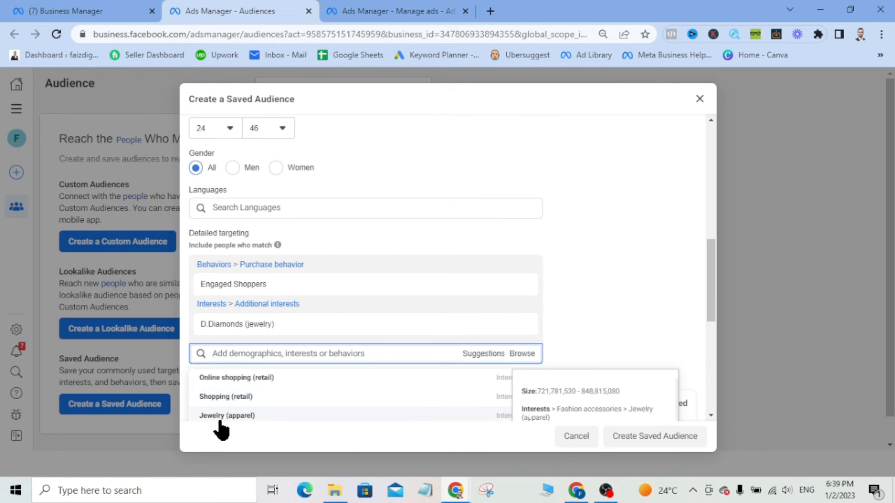
pyautogui.scroll(-3, 236, 415)
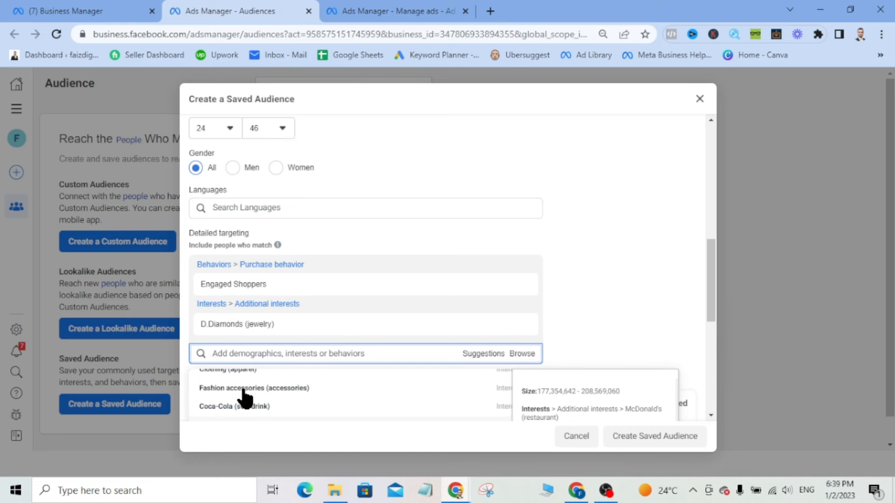
pyautogui.scroll(3, 260, 396)
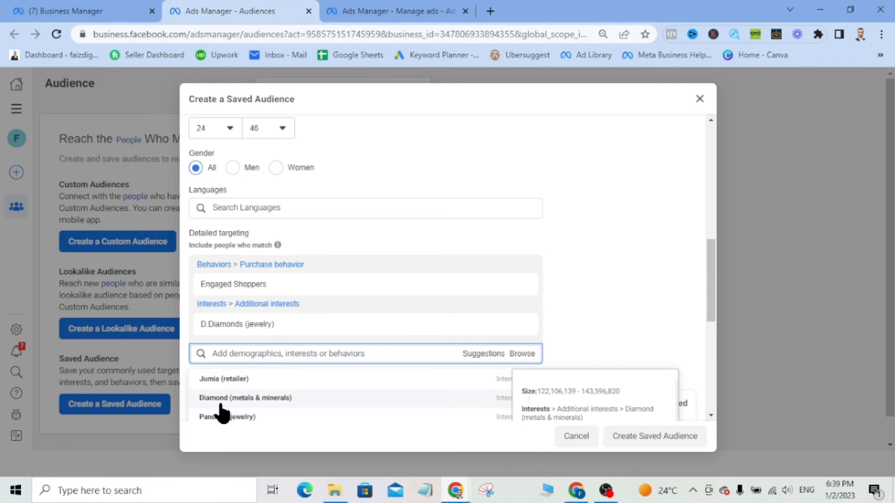
pyautogui.click(262, 400)
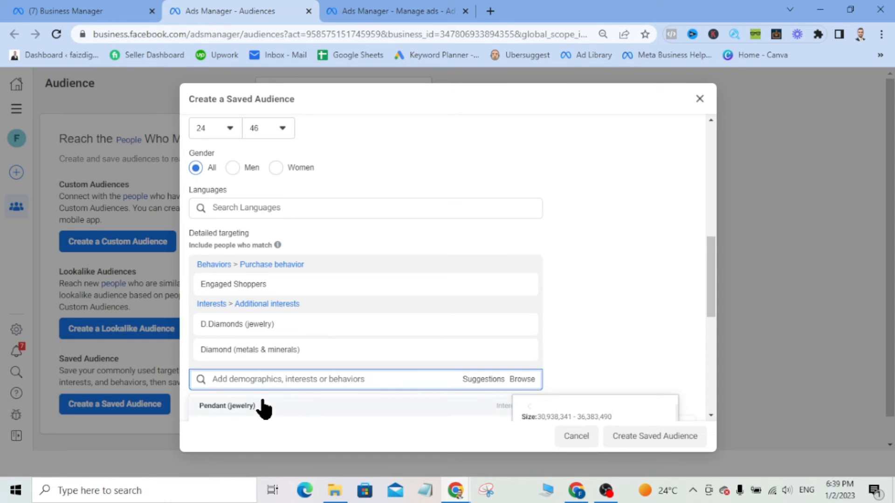
# - Add the Luxury goods (retail) interest from the suggestions and close the suggestion list
pyautogui.scroll(-2, 266, 413)
pyautogui.scroll(-2, 270, 414)
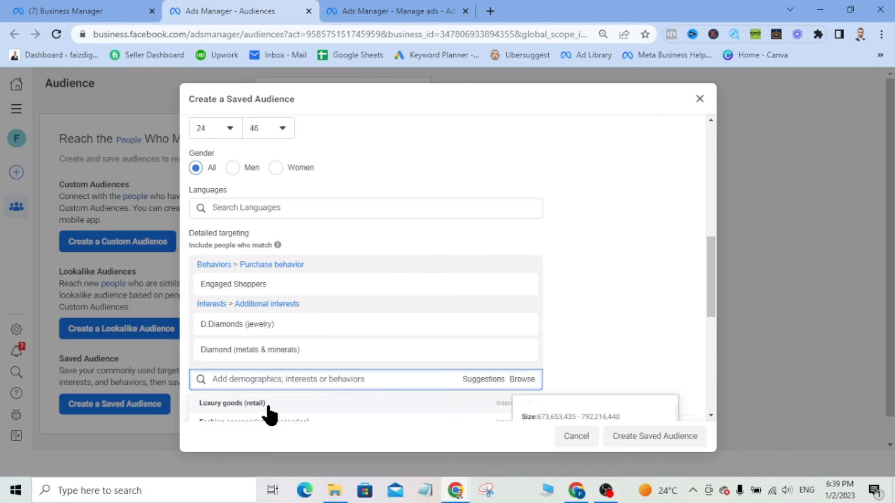
pyautogui.click(234, 405)
pyautogui.scroll(-3, 310, 360)
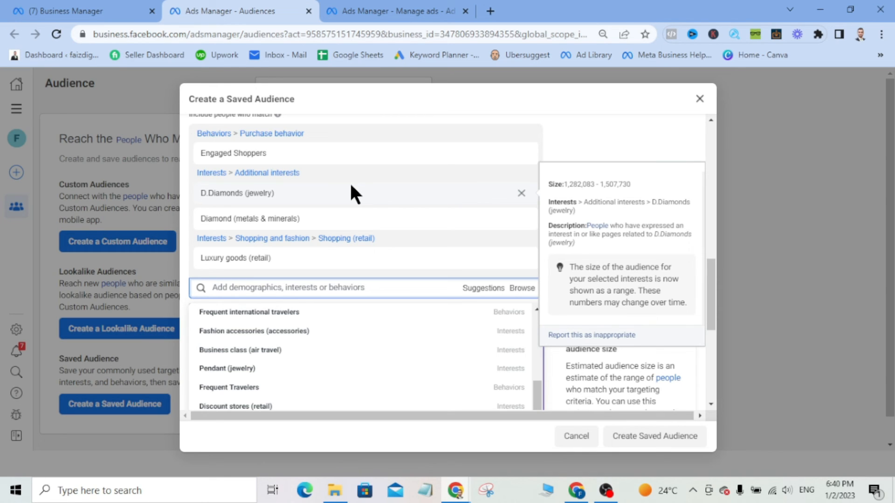
pyautogui.click(586, 140)
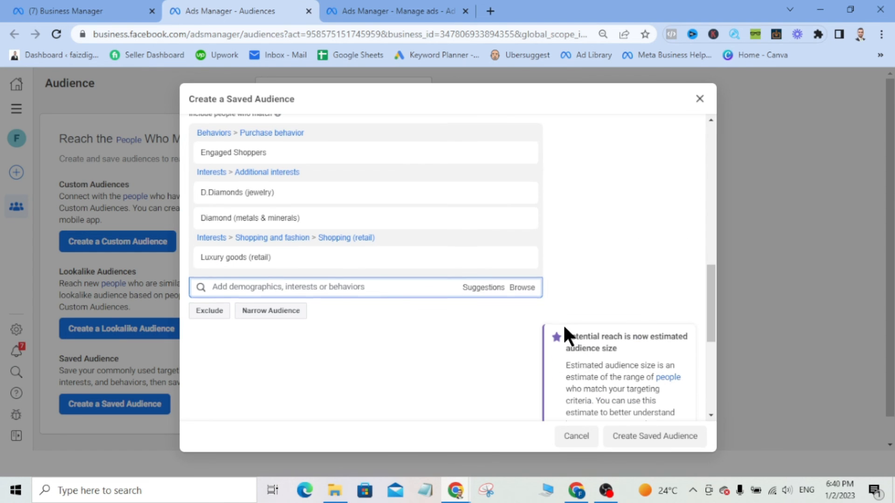
# - Create the saved audience with the chosen locations, ages and detailed targeting
pyautogui.scroll(-3, 564, 326)
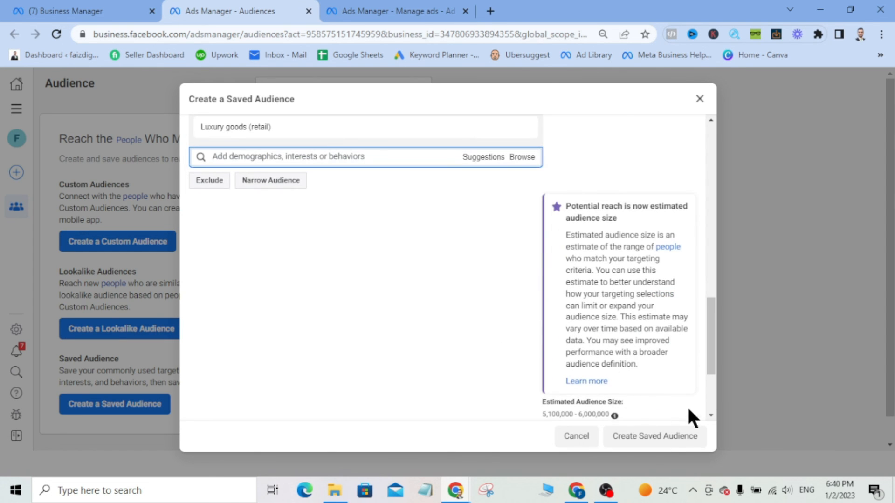
pyautogui.click(660, 441)
pyautogui.moveTo(252, 172)
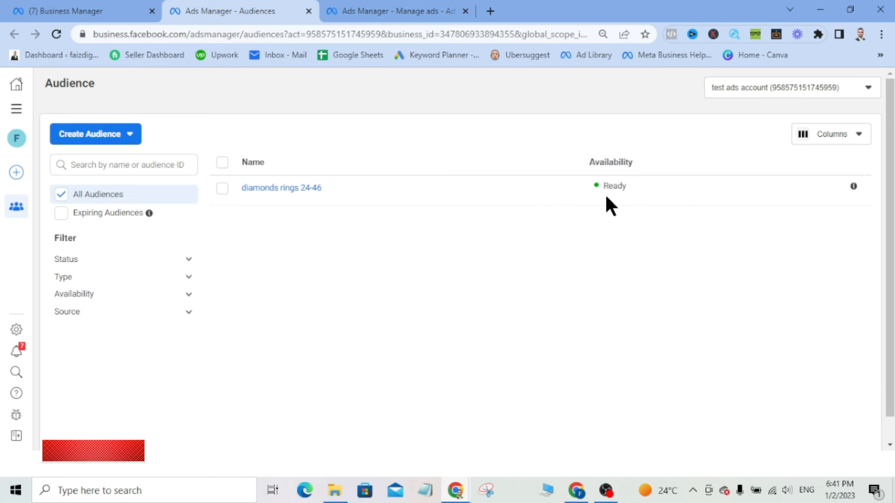
# - Switch to the New Sales Ad Set editing page, check its saved audiences and reload the page
pyautogui.click(365, 11)
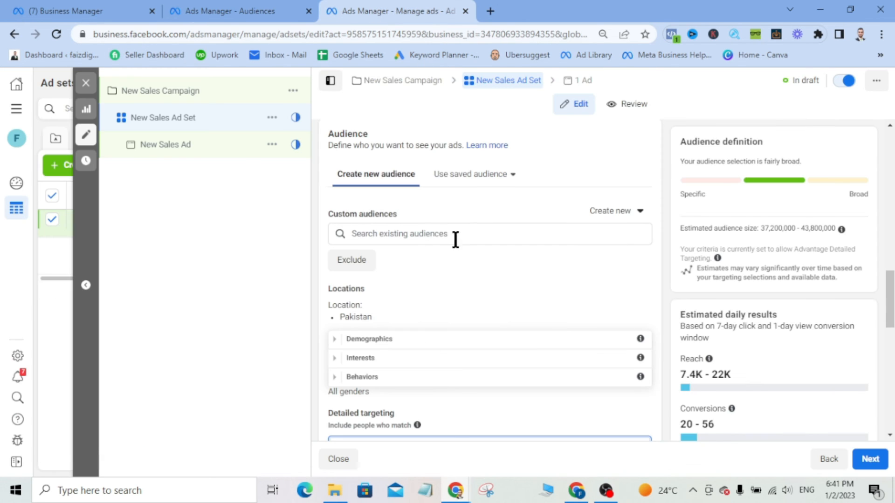
pyautogui.click(470, 179)
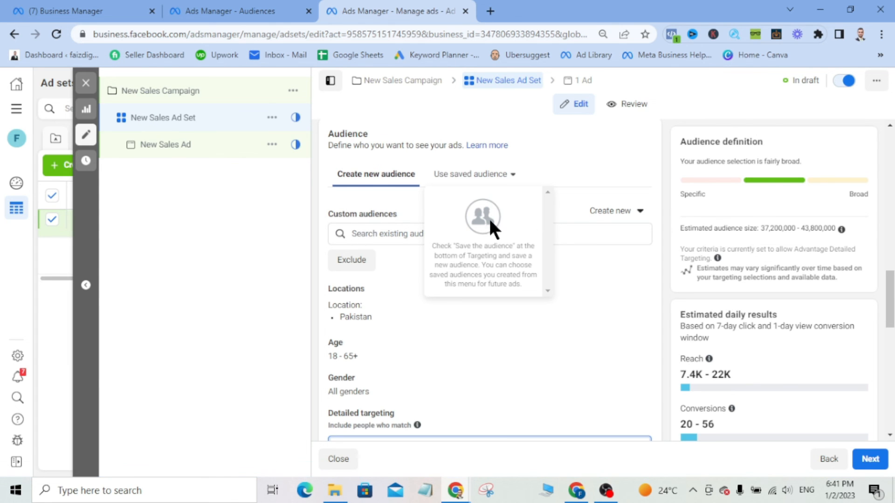
pyautogui.click(60, 37)
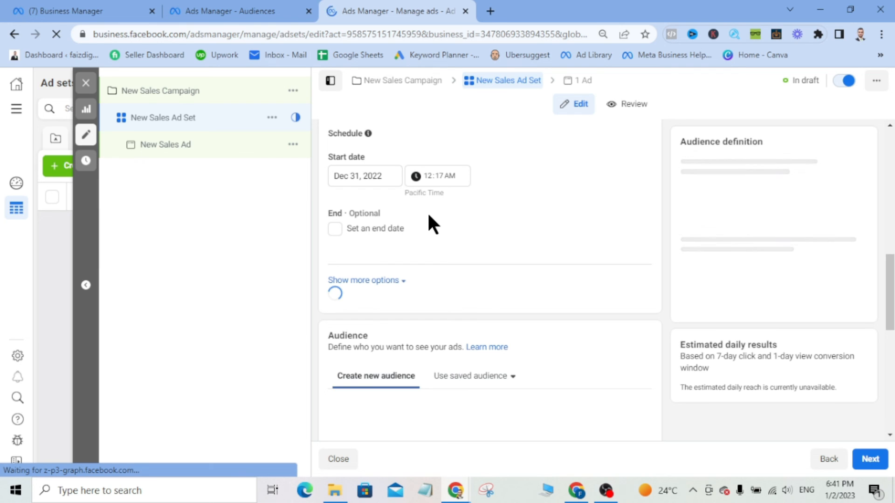
pyautogui.scroll(2, 459, 265)
pyautogui.scroll(-3, 438, 298)
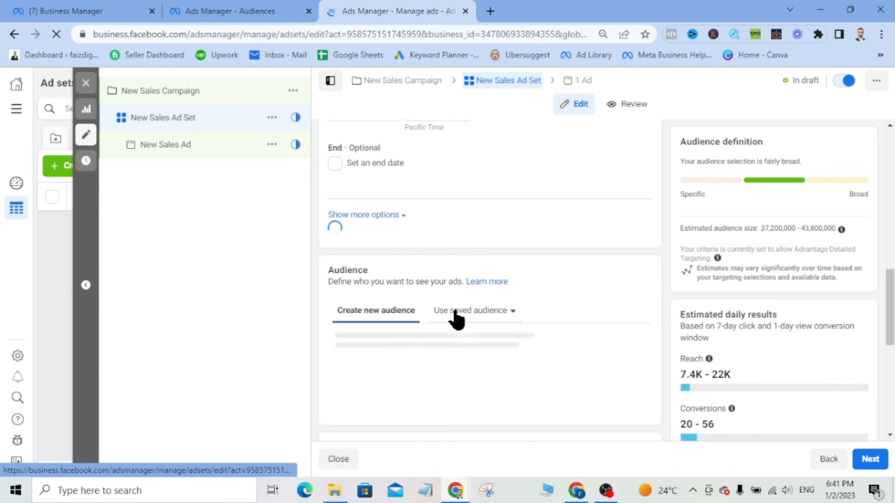
# - Open the ad set's saved audience choices and examine the targeting details of diamonds rings 24-46
pyautogui.click(511, 294)
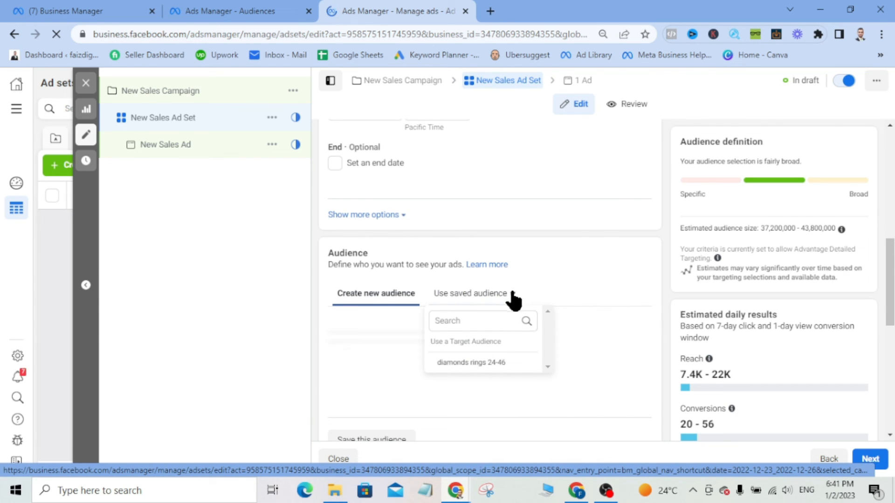
pyautogui.moveTo(462, 363)
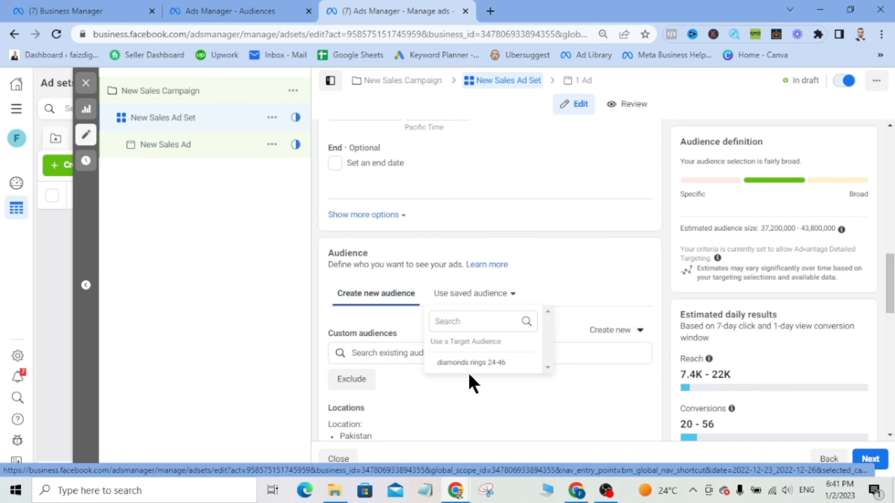
pyautogui.scroll(-4, 379, 309)
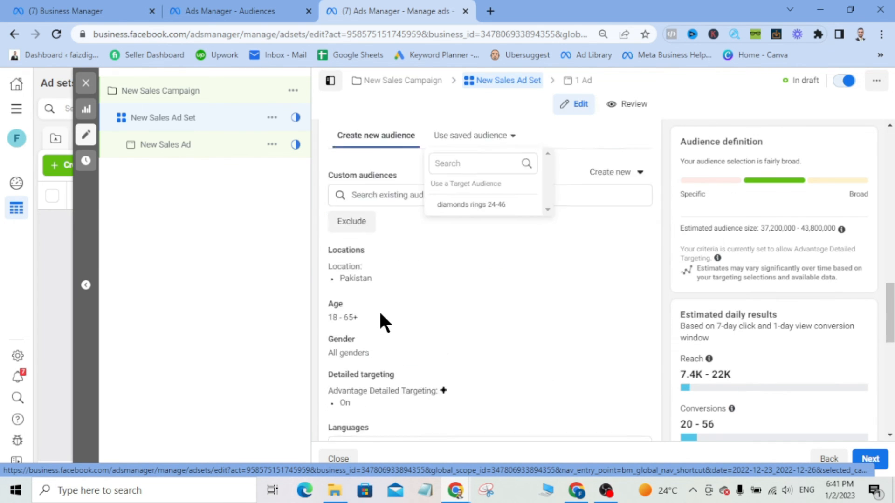
pyautogui.moveTo(468, 166)
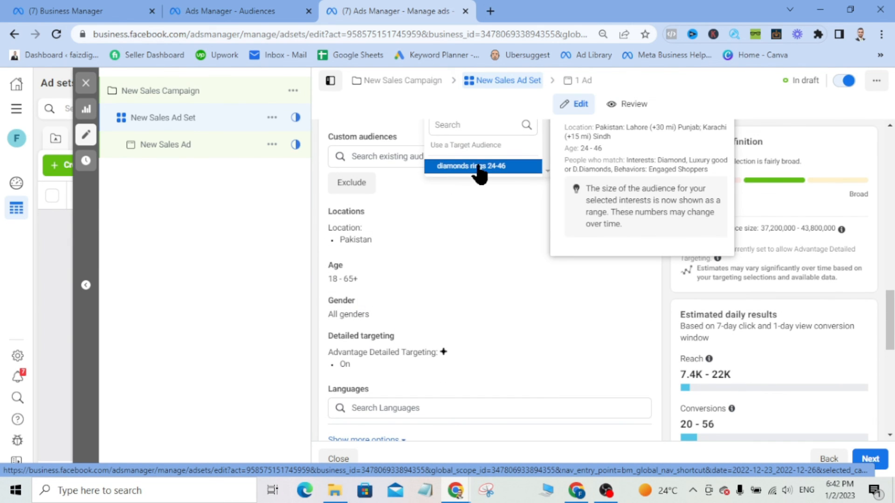
pyautogui.scroll(-3, 439, 198)
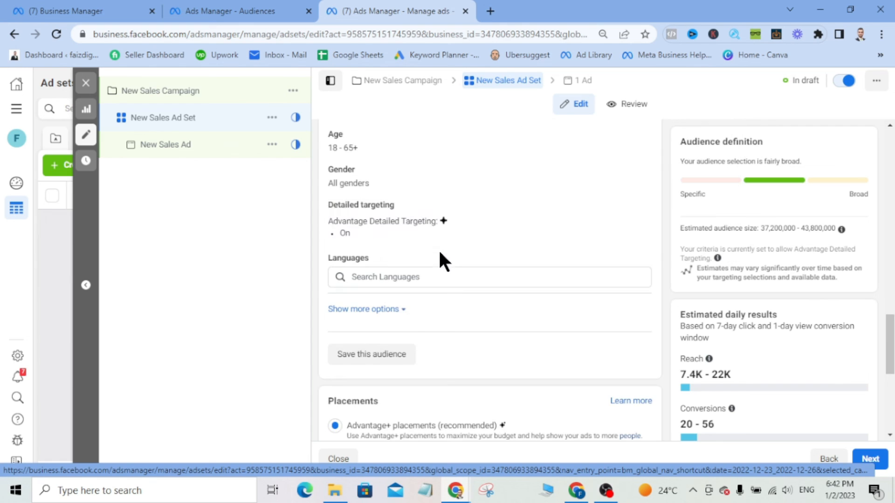